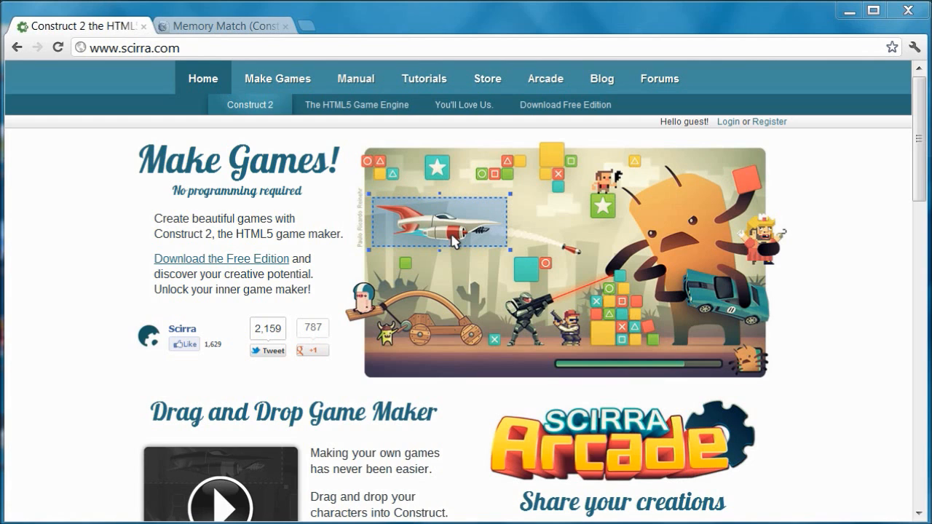
# Try out the finished Memory Match game in its browser tab by flipping pairs of cards, including the two matching heart cards
pyautogui.click(199, 28)
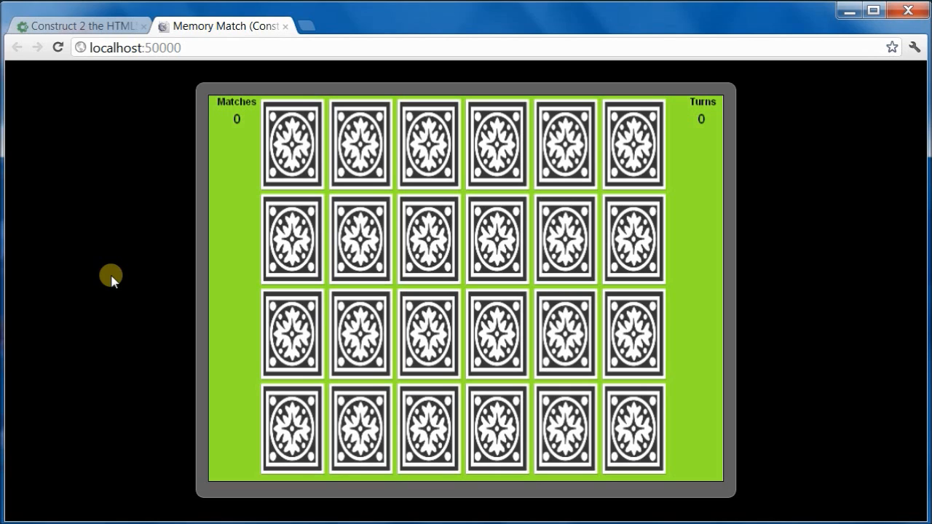
pyautogui.click(281, 130)
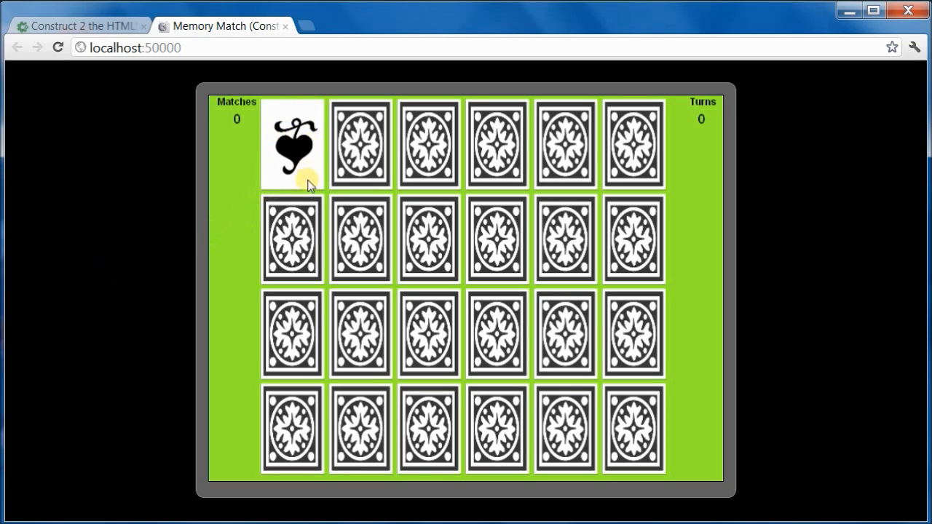
pyautogui.click(304, 207)
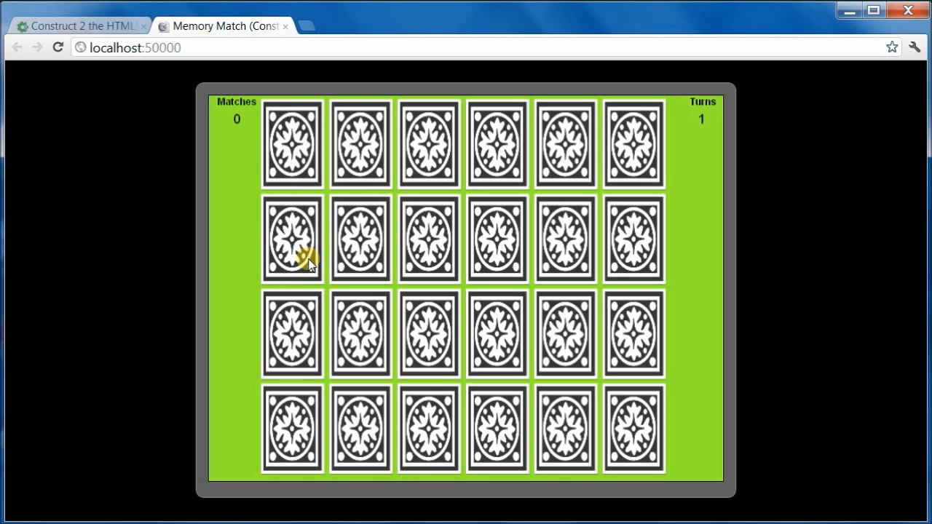
pyautogui.click(364, 172)
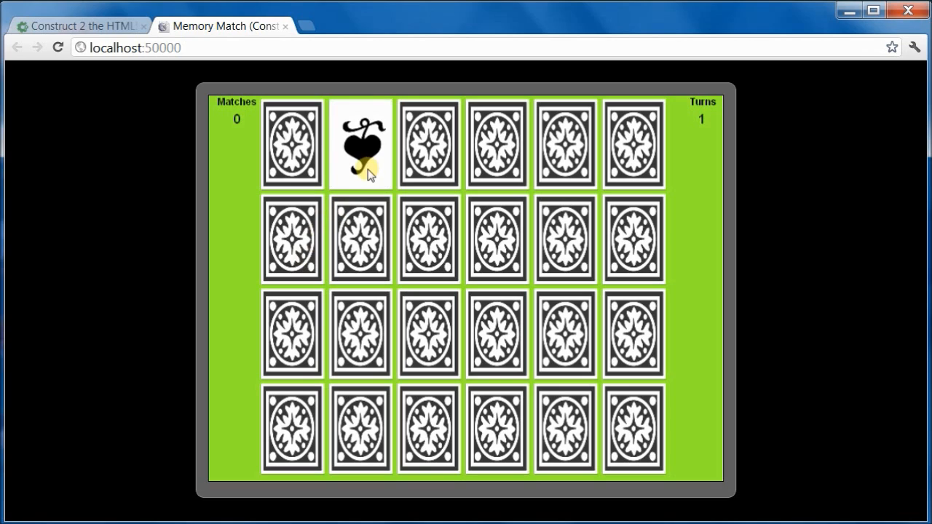
pyautogui.click(294, 158)
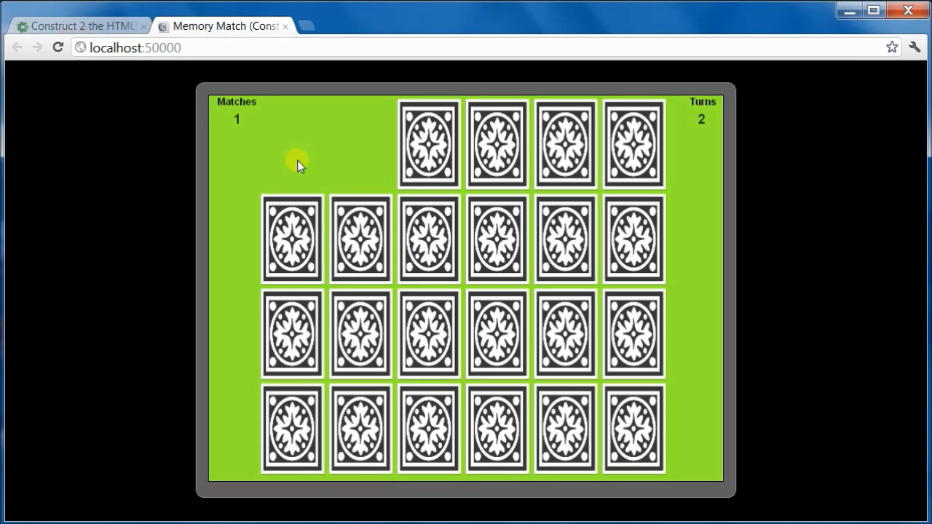
# Return to the Construct 2 website and view the contents of the freebundle folder on the desktop
pyautogui.click(106, 27)
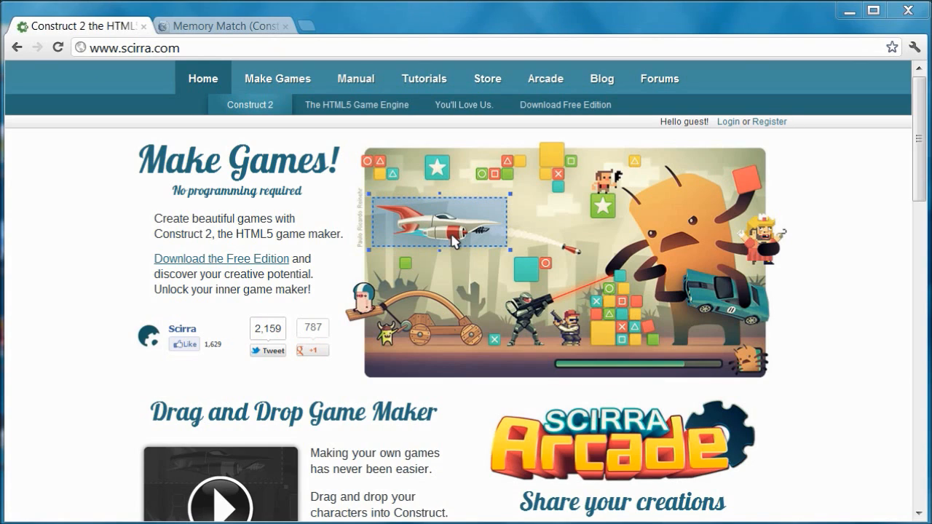
pyautogui.click(849, 12)
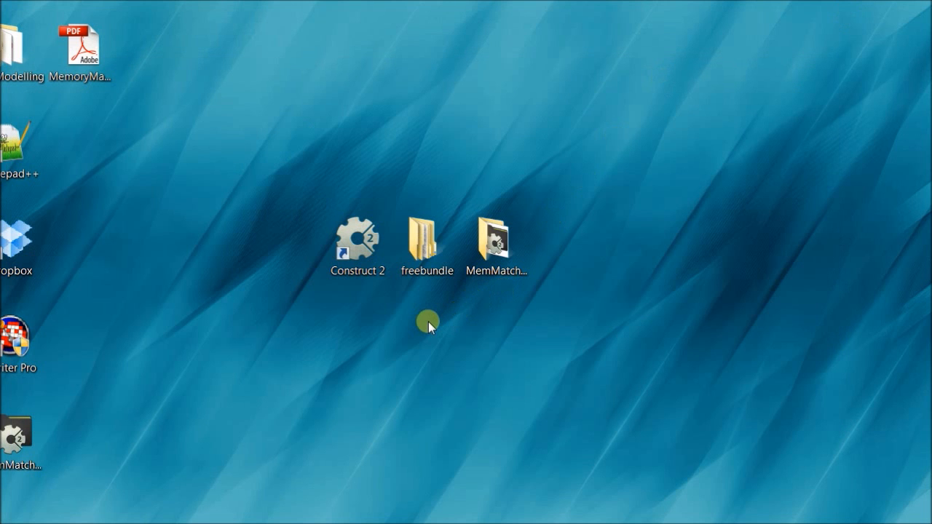
pyautogui.doubleClick(429, 251)
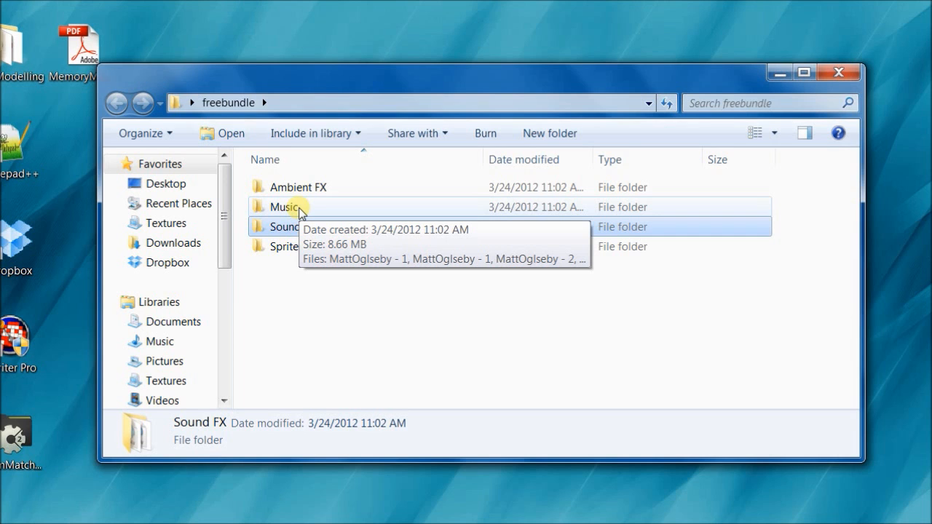
pyautogui.click(780, 73)
# View the card images in the Card Graphics folder inside the MemMatchTut folder
pyautogui.doubleClick(478, 250)
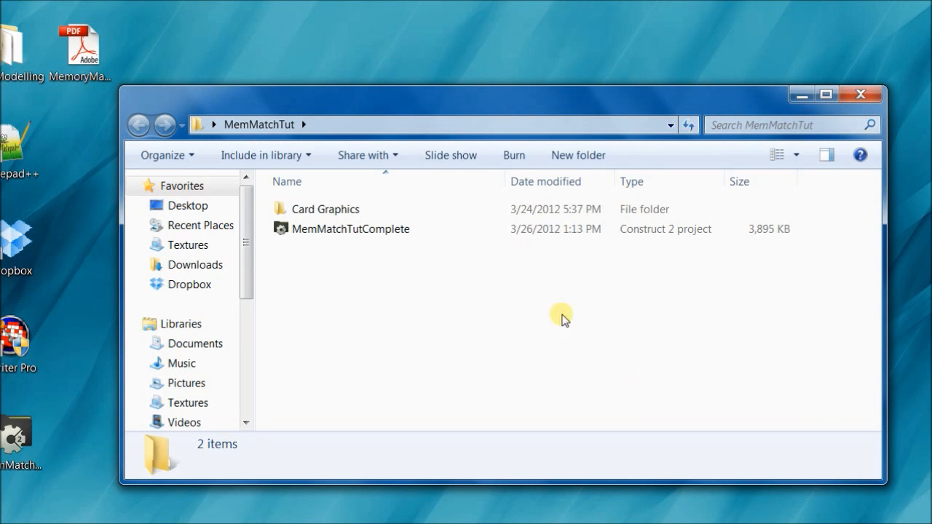
pyautogui.doubleClick(295, 209)
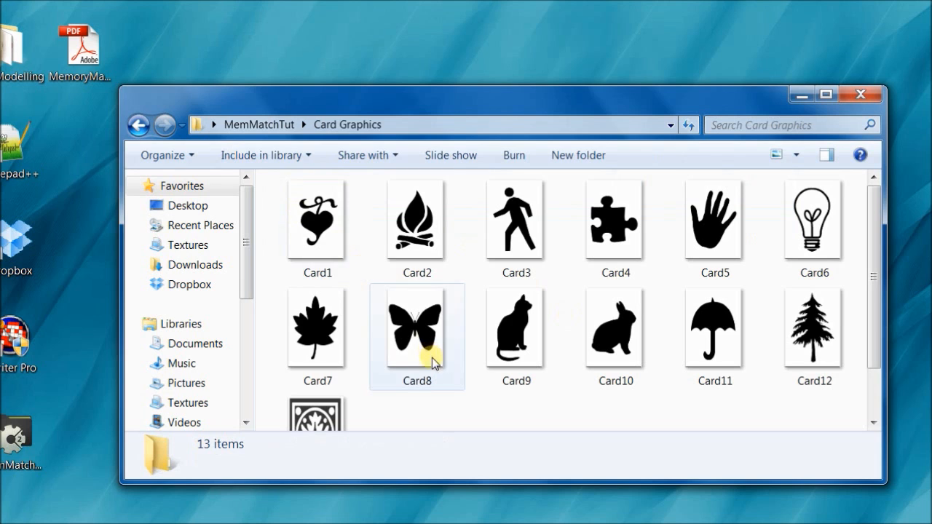
pyautogui.click(138, 125)
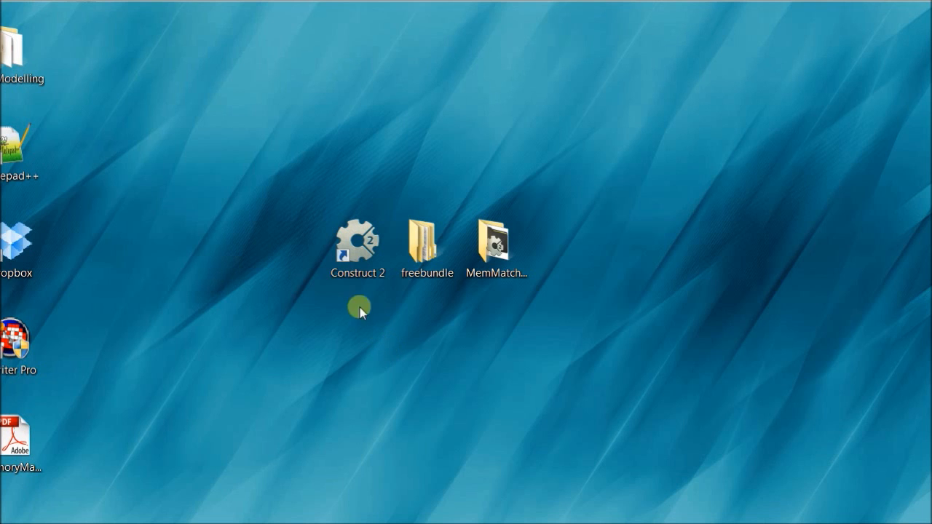
# Start Construct 2 and create a new project stored in a single .capx file
pyautogui.doubleClick(346, 251)
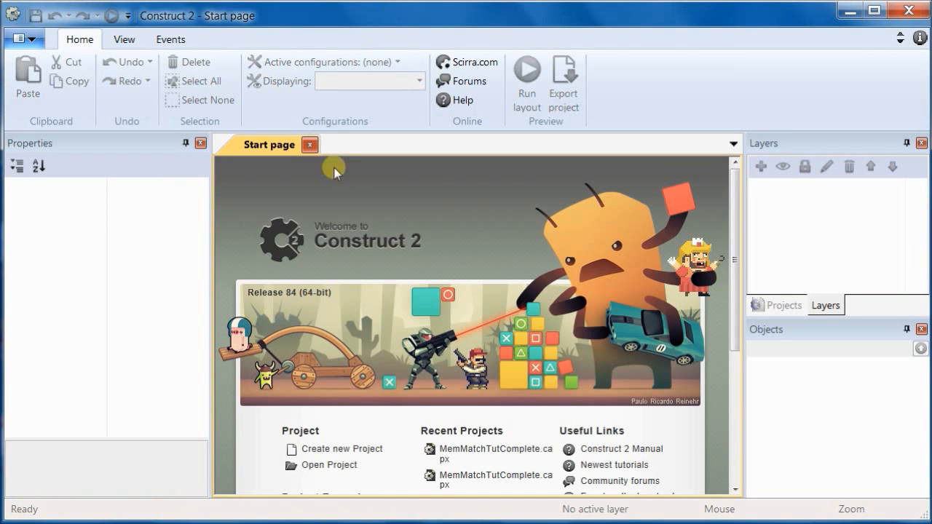
pyautogui.click(365, 450)
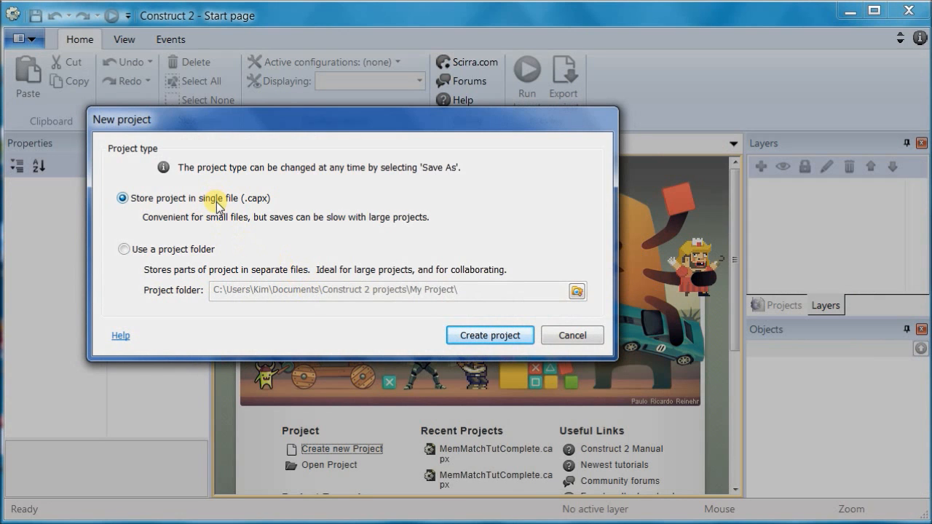
pyautogui.click(460, 336)
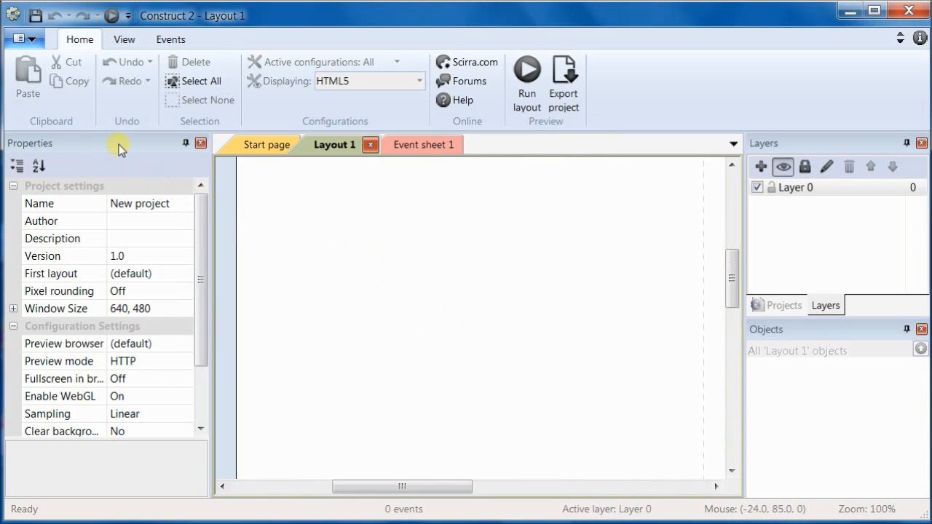
# Name the project "Memory Match" in the project settings
pyautogui.click(82, 191)
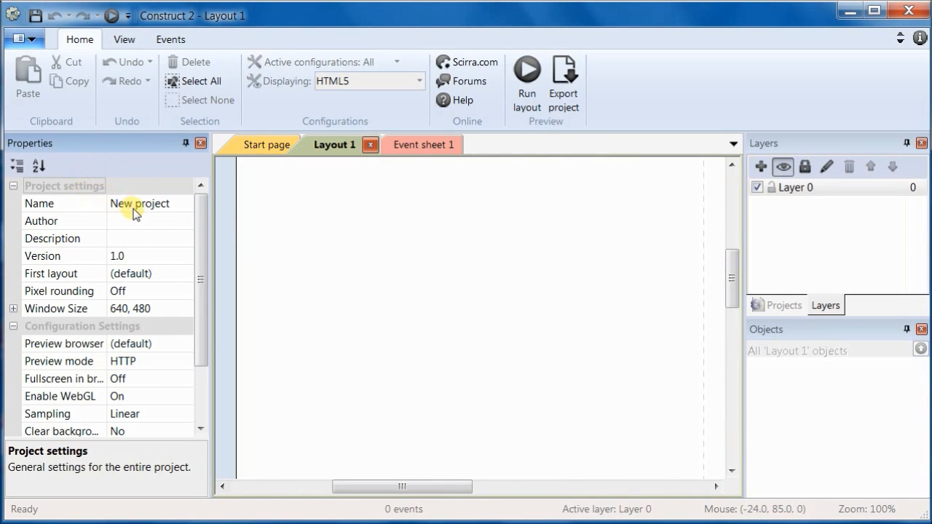
pyautogui.click(120, 204)
pyautogui.write('Mem')
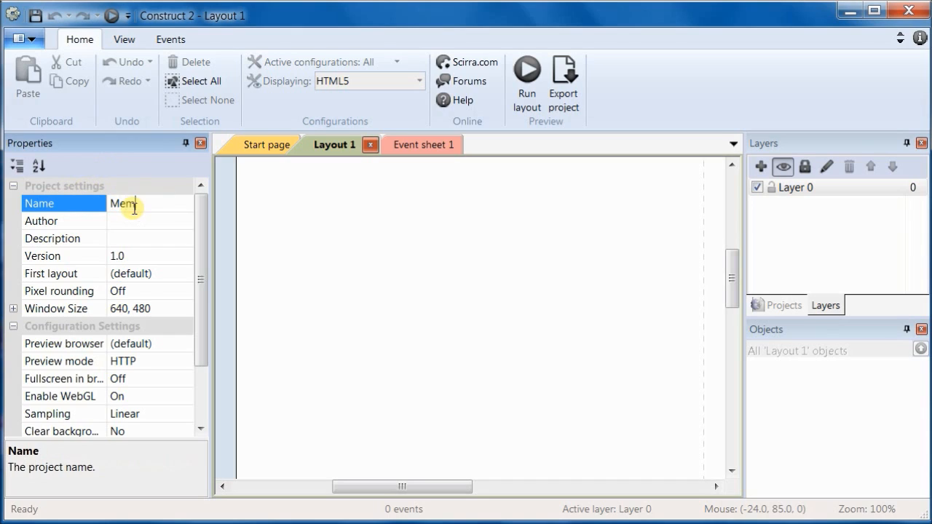
pyautogui.write('ory Match')
# Save the project as a single file named MemoryMatch in the Tutorial folder
pyautogui.click(34, 41)
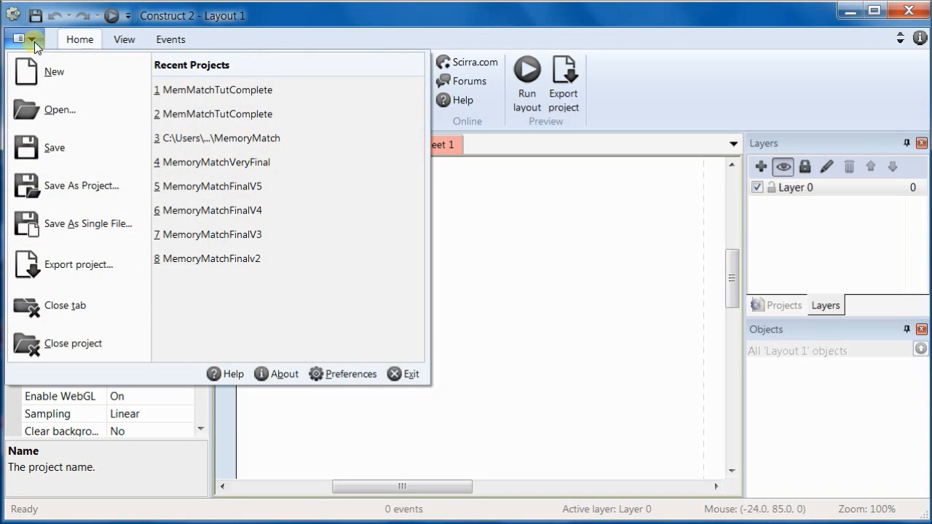
pyautogui.click(61, 216)
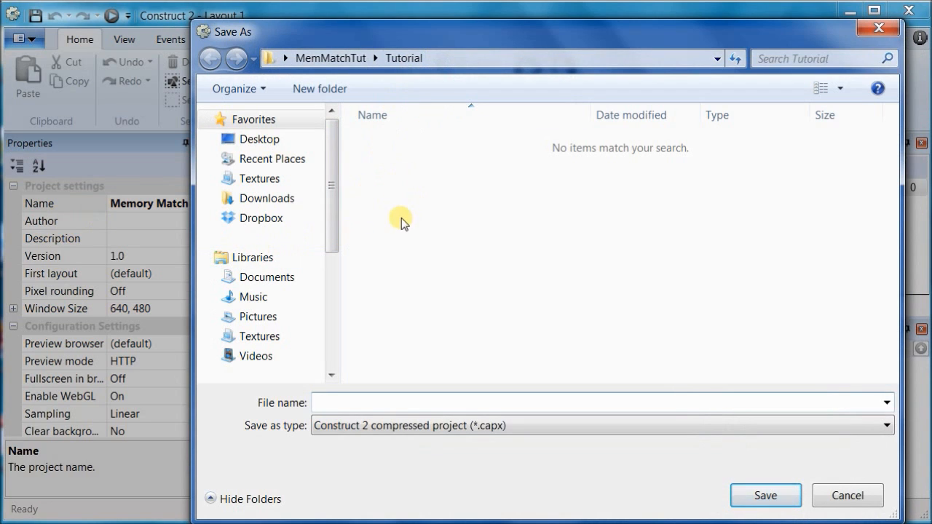
pyautogui.write('Me')
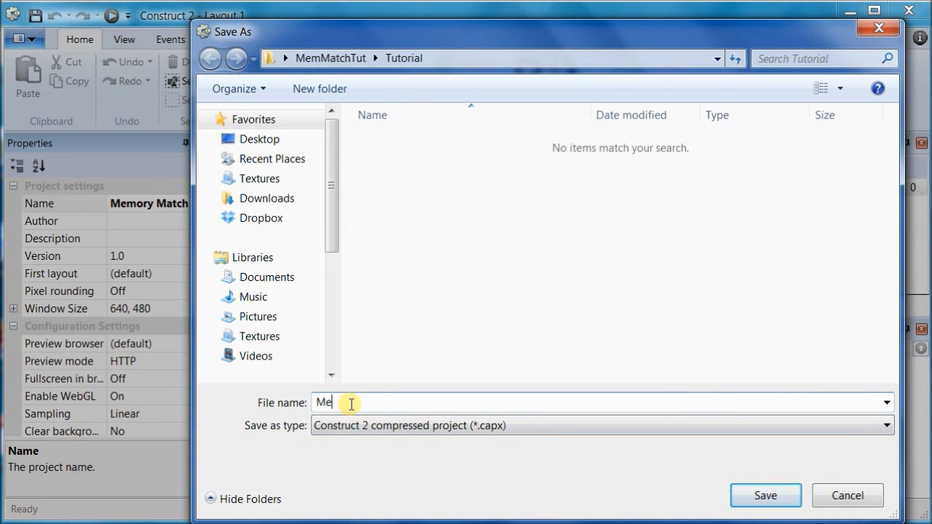
pyautogui.write('moryMatch')
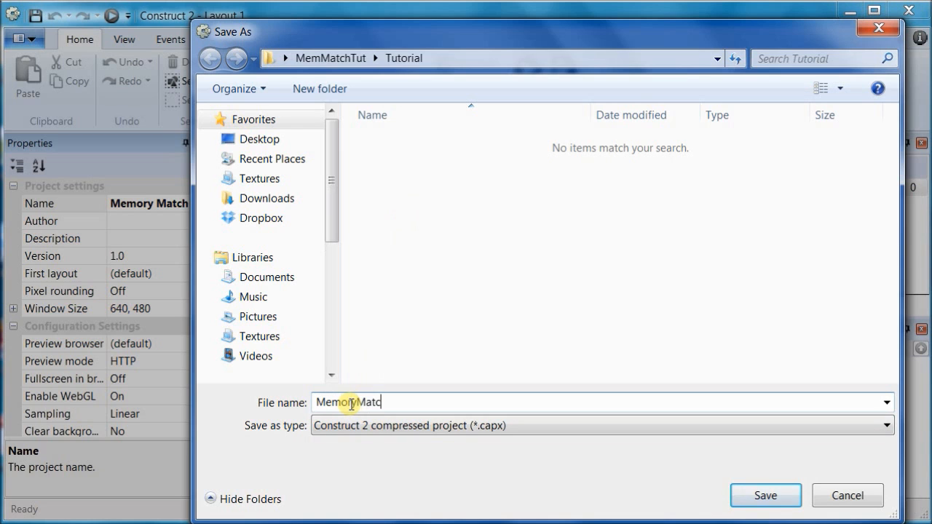
pyautogui.click(743, 496)
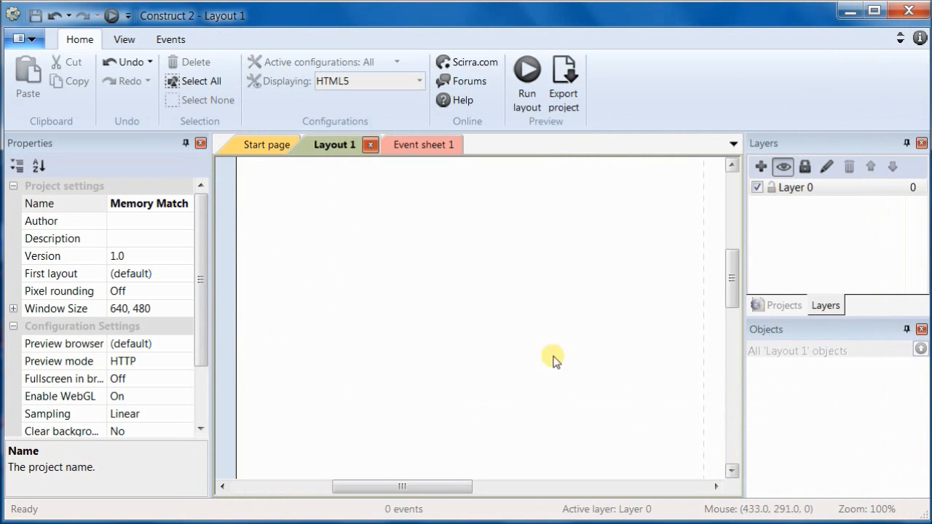
# Set the project's preview browser to Chrome
pyautogui.click(175, 308)
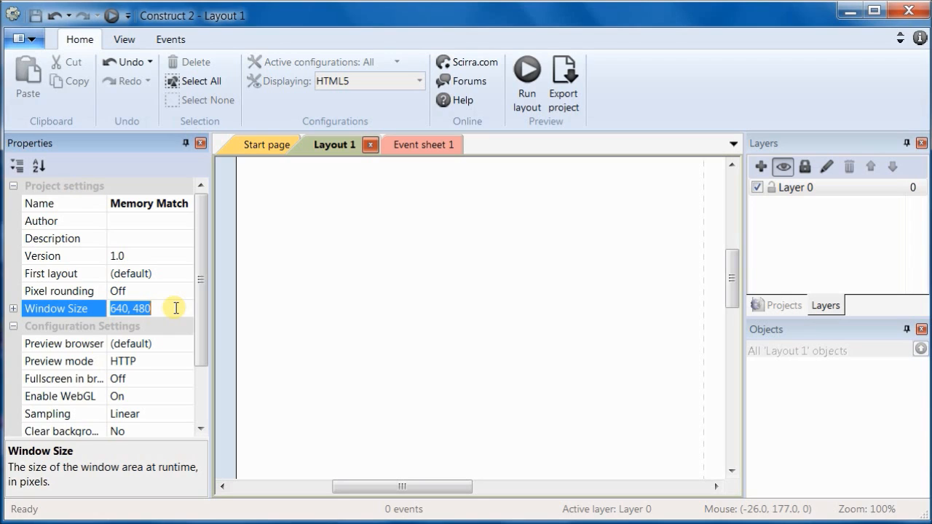
pyautogui.click(174, 348)
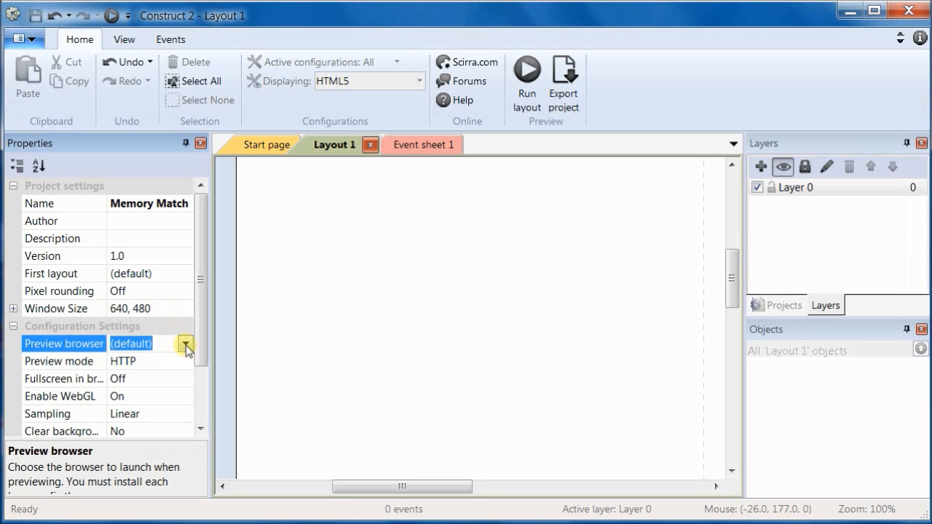
pyautogui.click(186, 345)
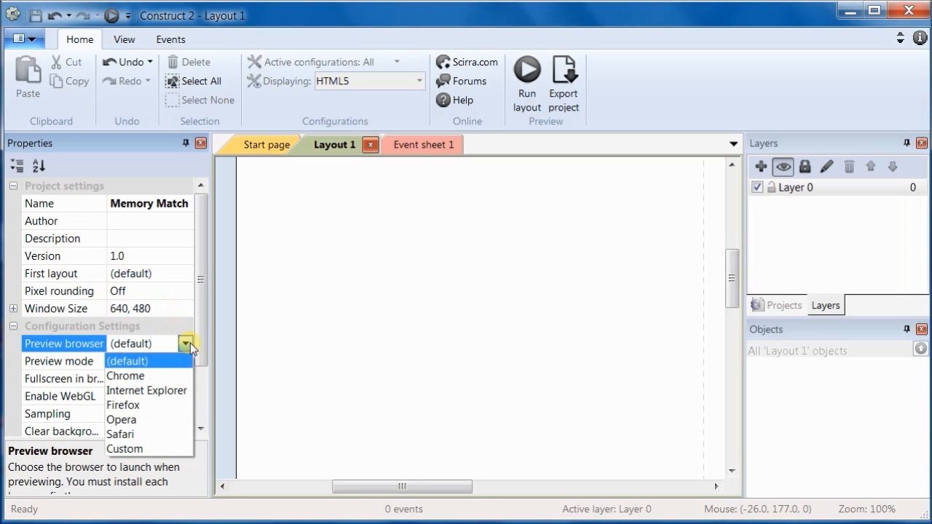
pyautogui.click(169, 376)
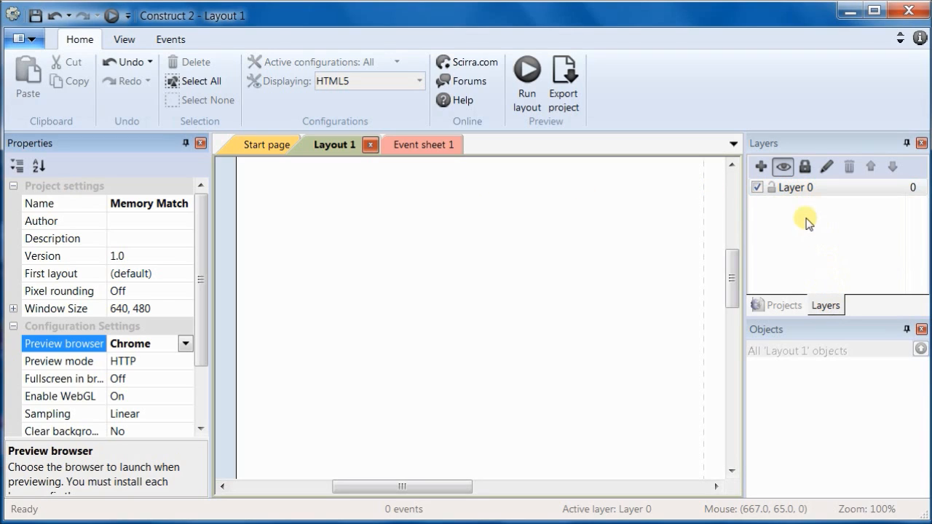
# Change the background colour of Layer 0 to lime green
pyautogui.click(806, 191)
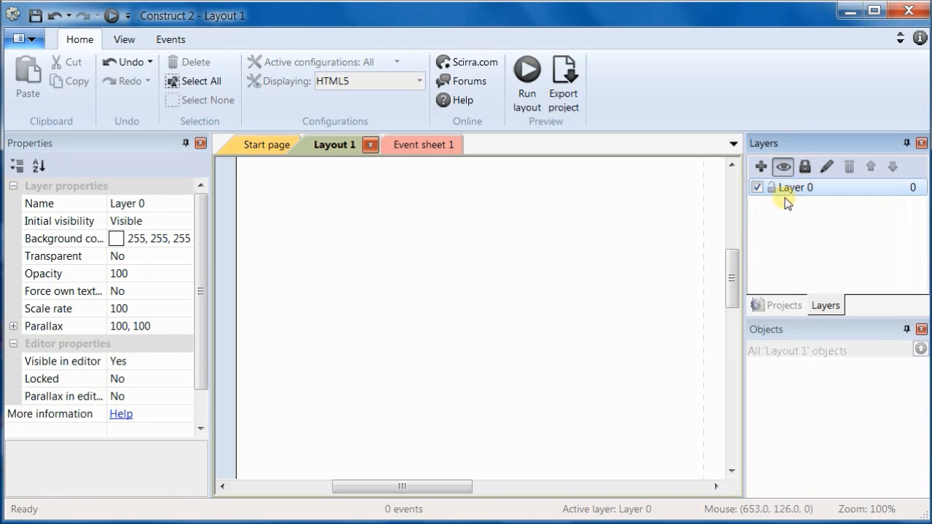
pyautogui.click(159, 238)
pyautogui.click(188, 238)
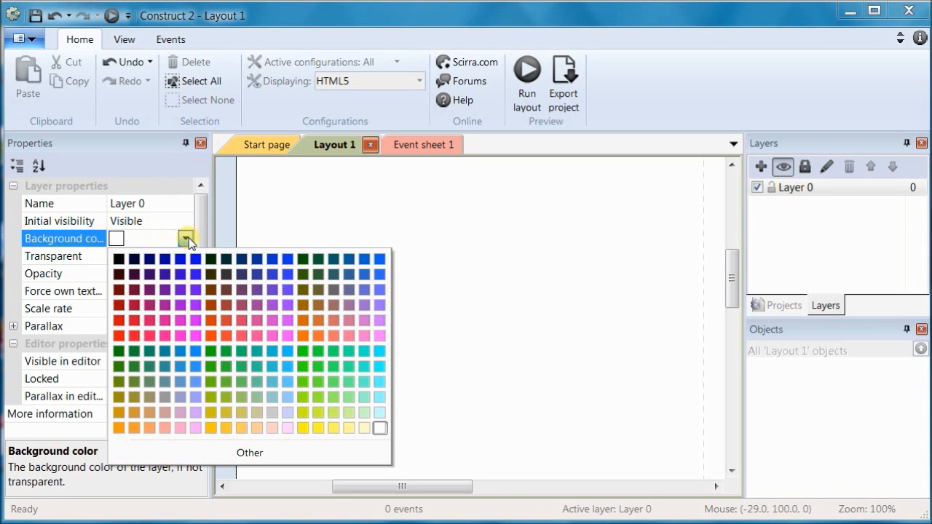
pyautogui.click(320, 398)
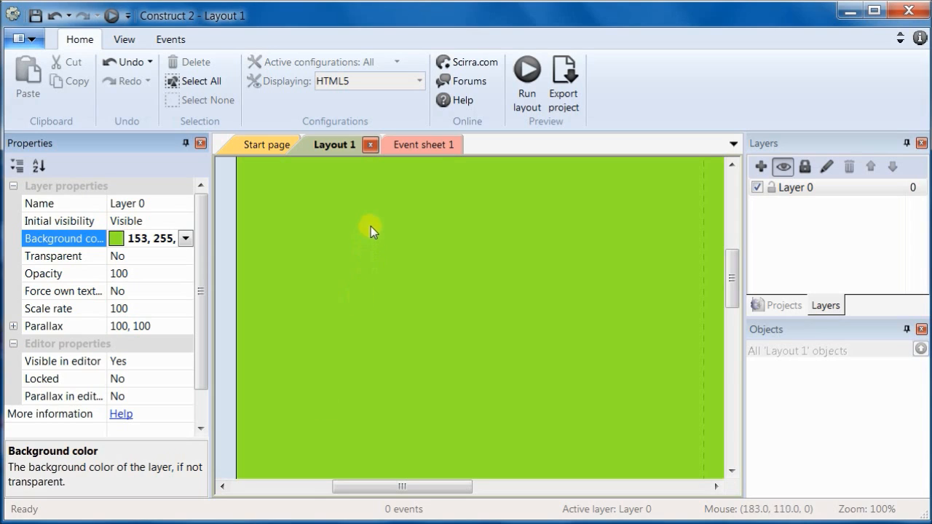
# Insert a new Sprite object into the upper-left area of Layout 1
pyautogui.click(362, 195)
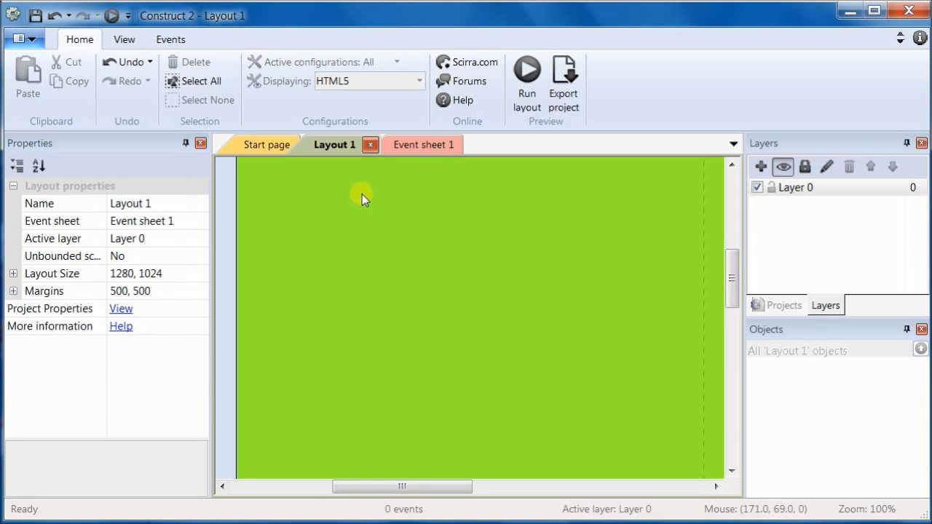
pyautogui.rightClick(362, 195)
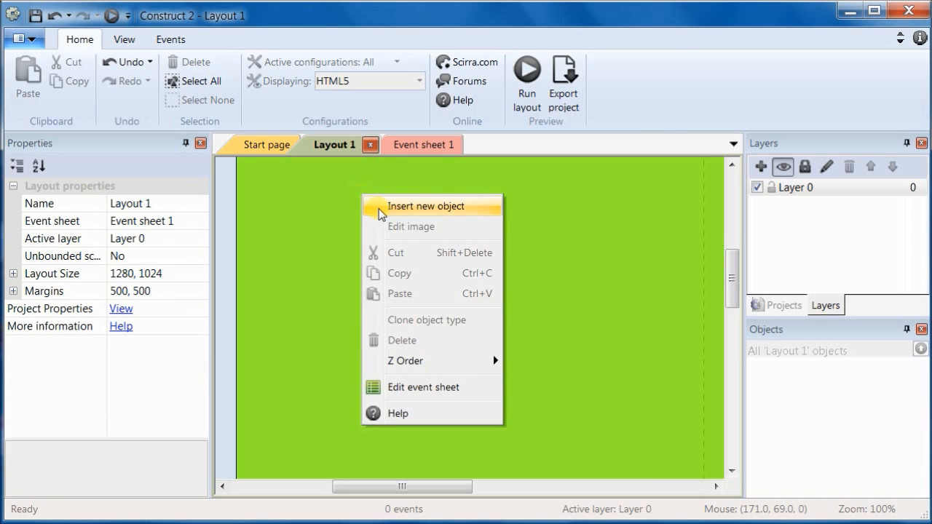
pyautogui.click(378, 207)
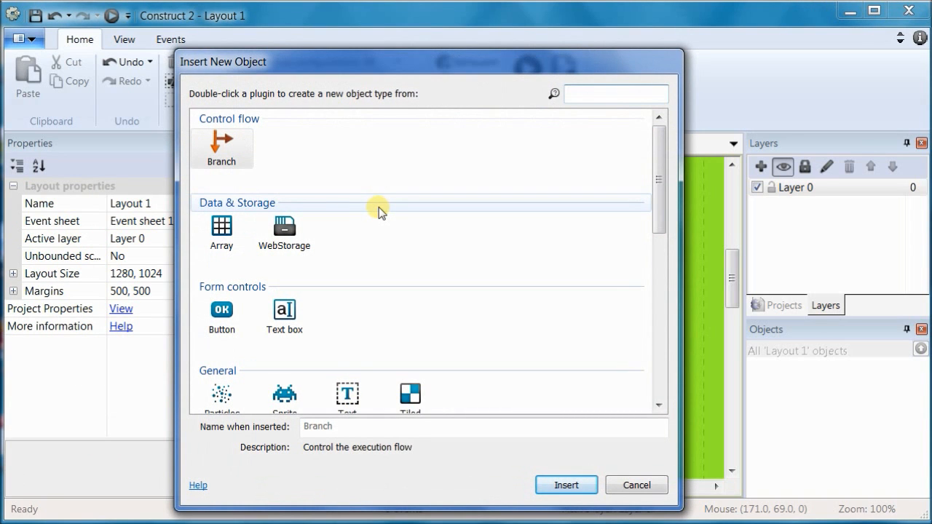
pyautogui.moveTo(658, 213); pyautogui.dragTo(658, 275)
pyautogui.click(292, 231)
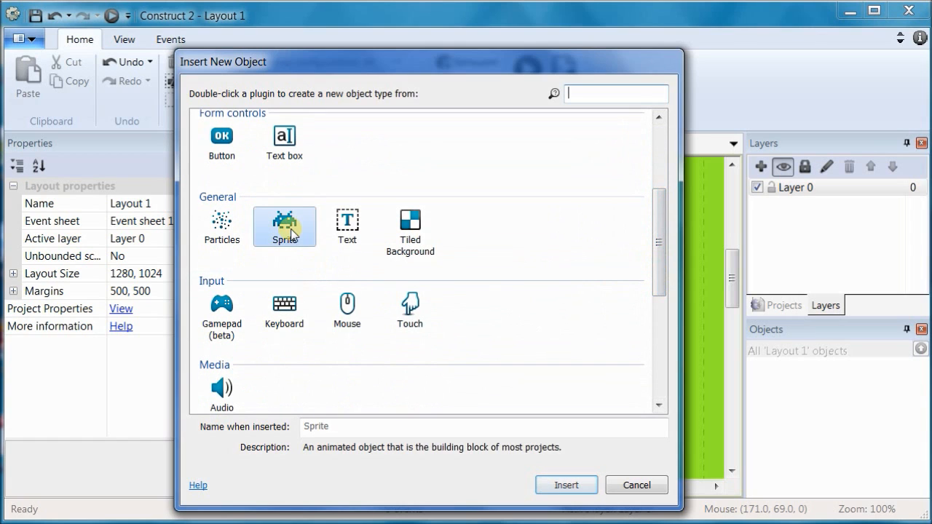
pyautogui.click(551, 486)
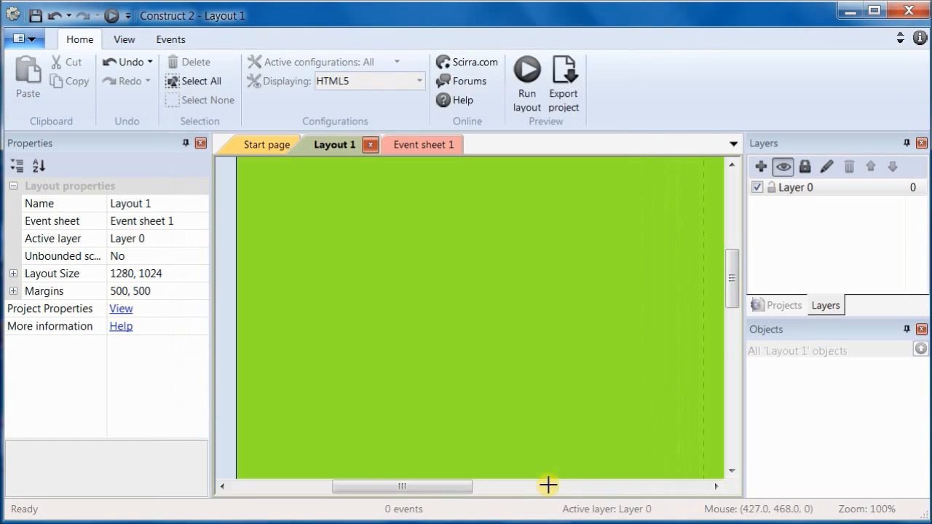
pyautogui.click(348, 214)
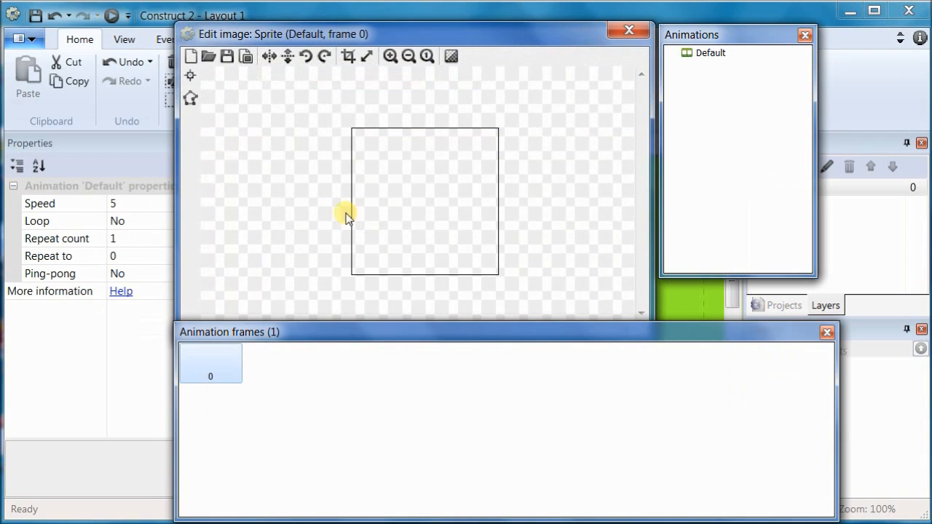
# Load the CardBack image from the Card Graphics folder into the sprite's default animation frame
pyautogui.click(208, 56)
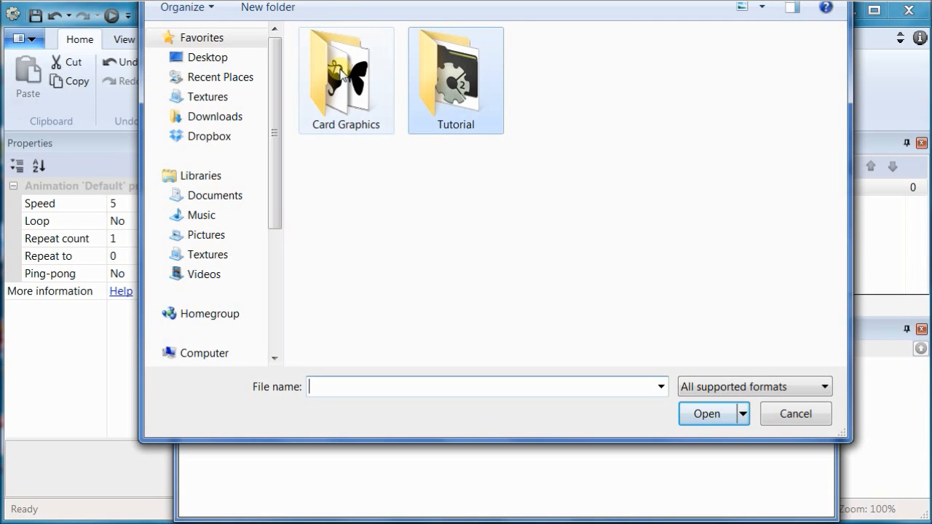
pyautogui.doubleClick(342, 73)
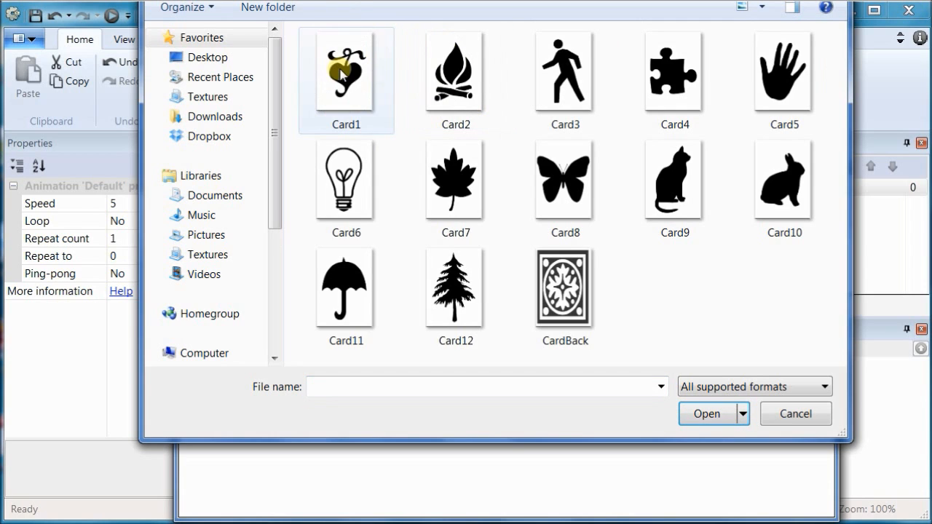
pyautogui.click(565, 295)
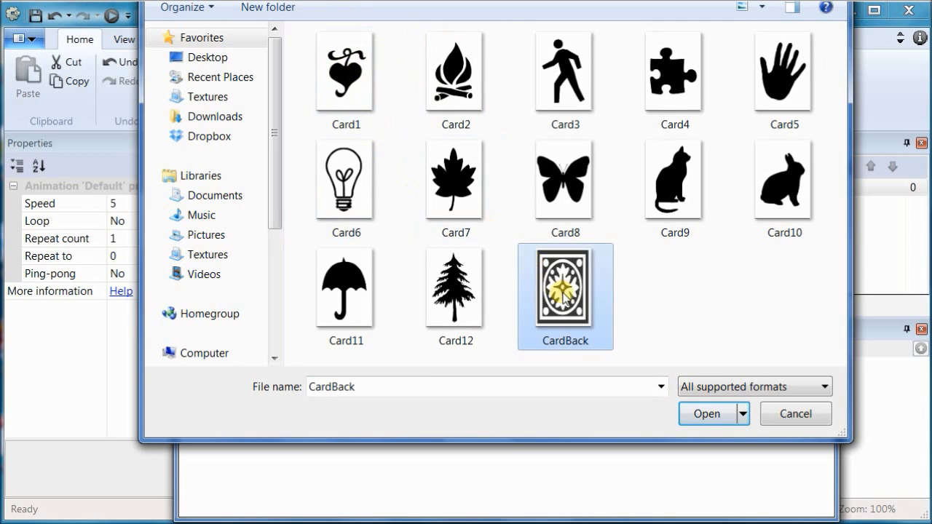
pyautogui.click(703, 415)
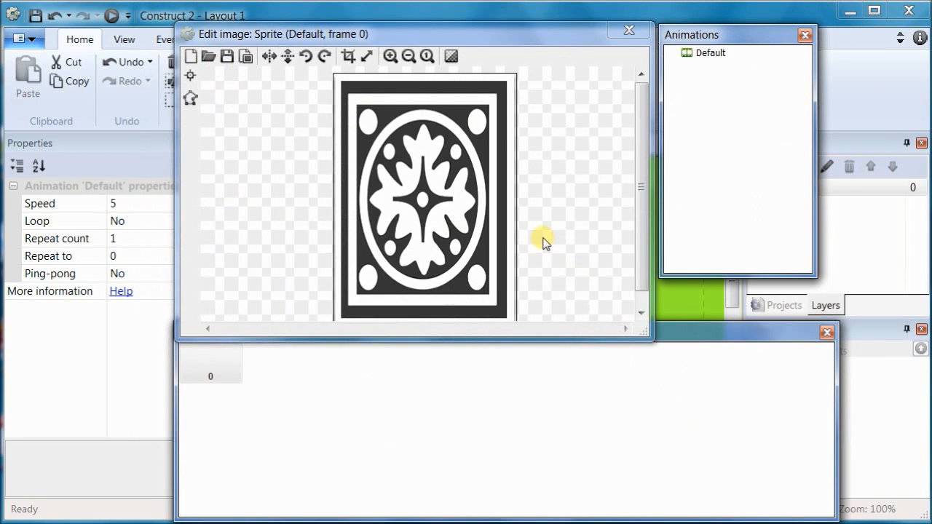
# Rename the sprite's Default animation to CardBack
pyautogui.doubleClick(712, 53)
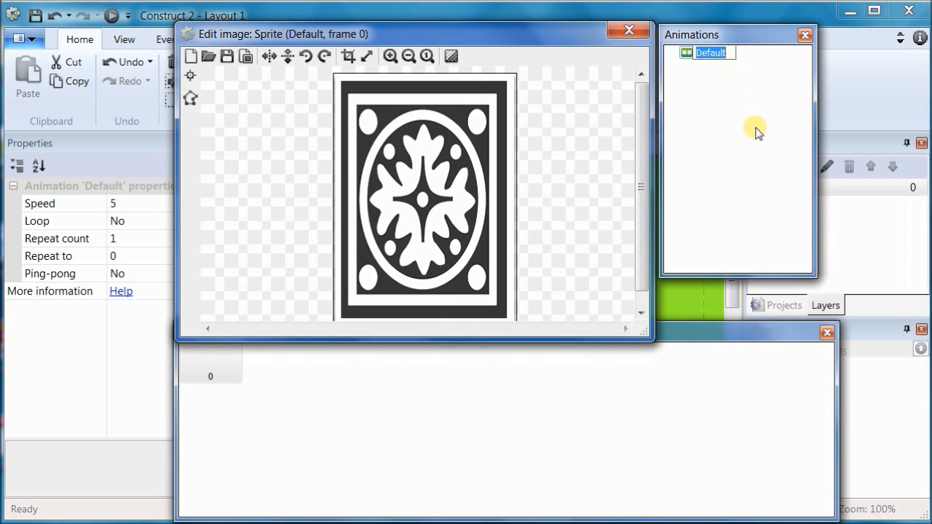
pyautogui.write('CardBack')
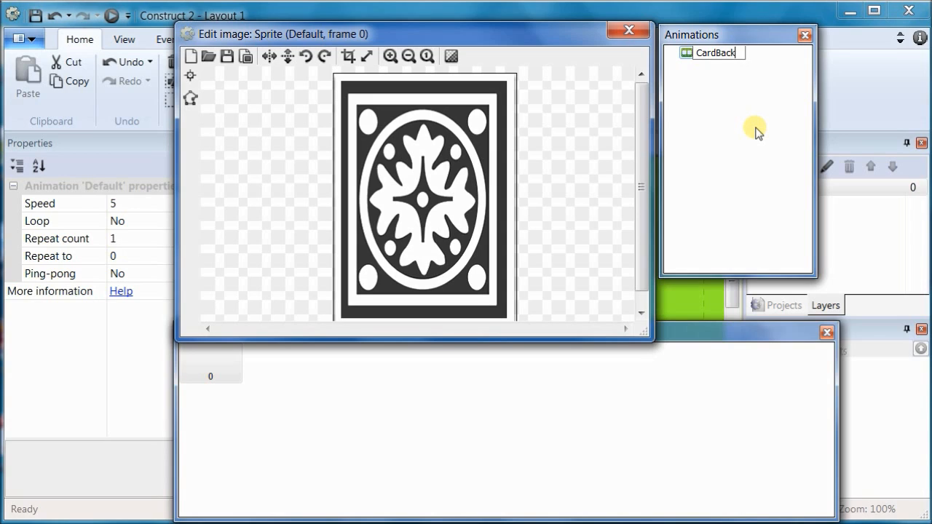
pyautogui.press('Return')
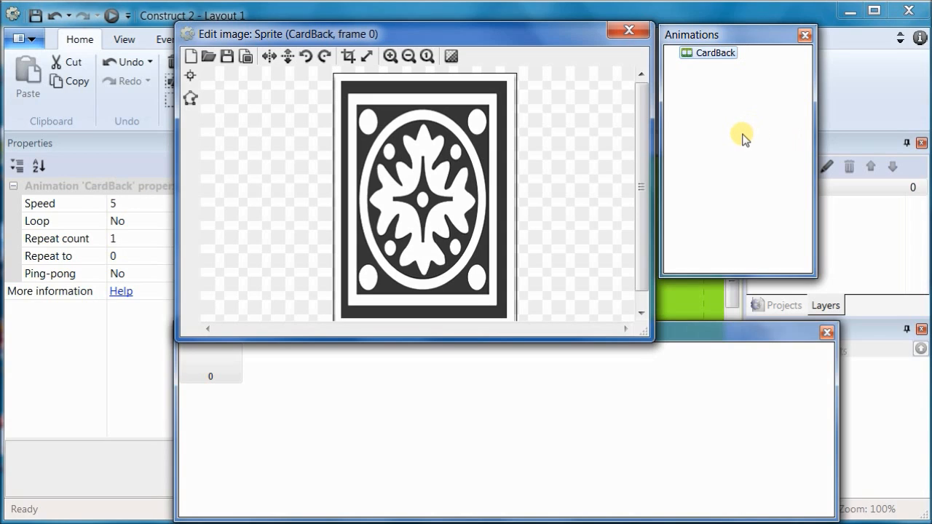
# Add a second animation to the sprite and name it CardFace
pyautogui.rightClick(705, 96)
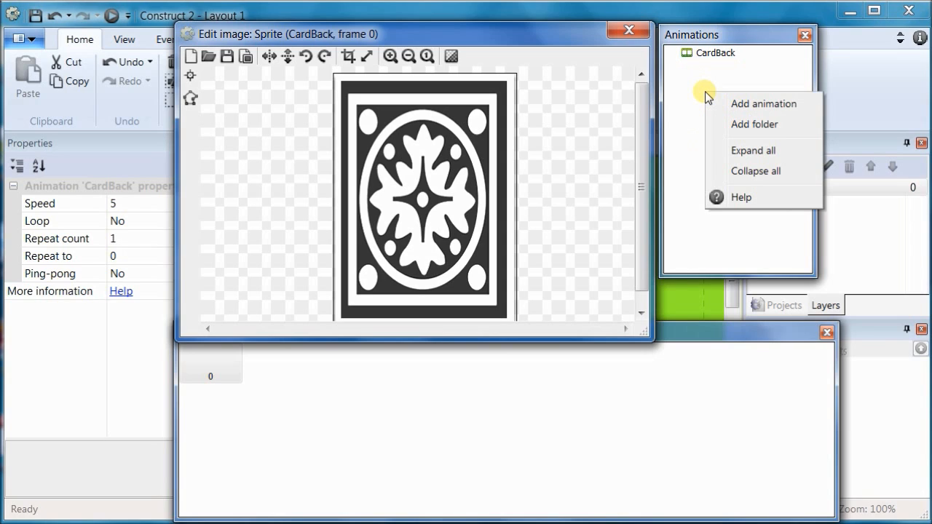
pyautogui.click(731, 104)
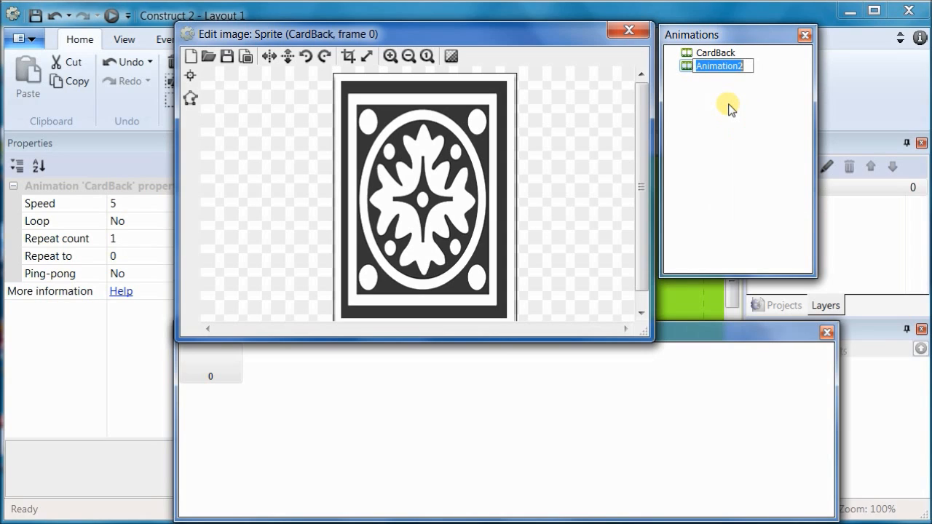
pyautogui.write('Card')
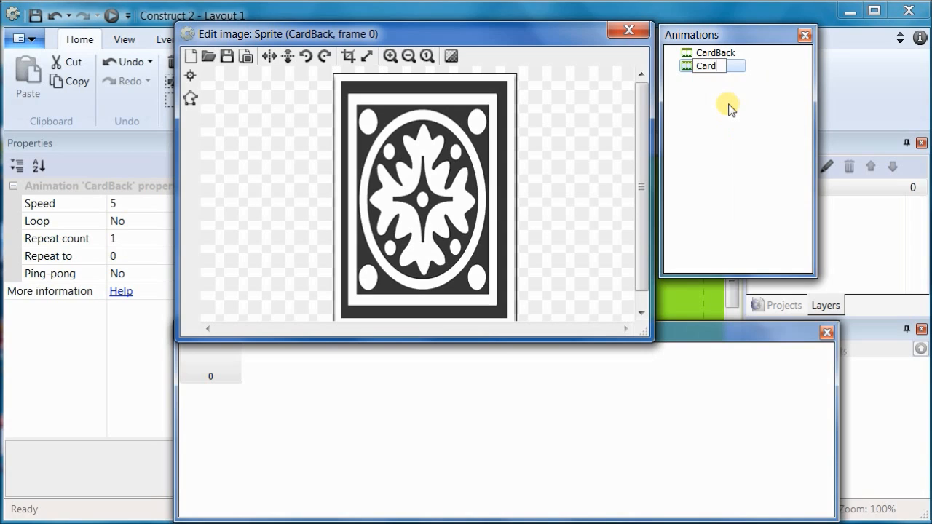
pyautogui.write('Face')
pyautogui.press('Return')
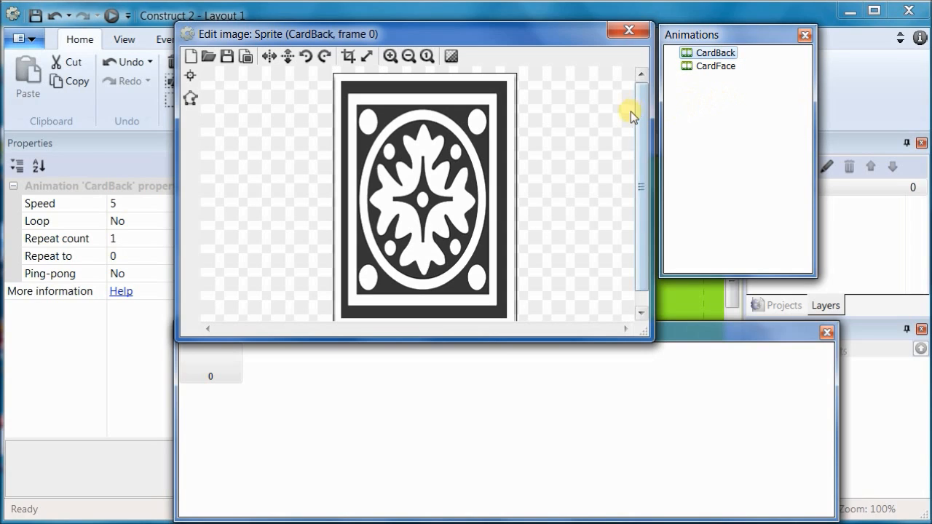
# Import the images Card1 through Card12 from the Card Graphics folder as frames of the CardFace animation
pyautogui.click(719, 70)
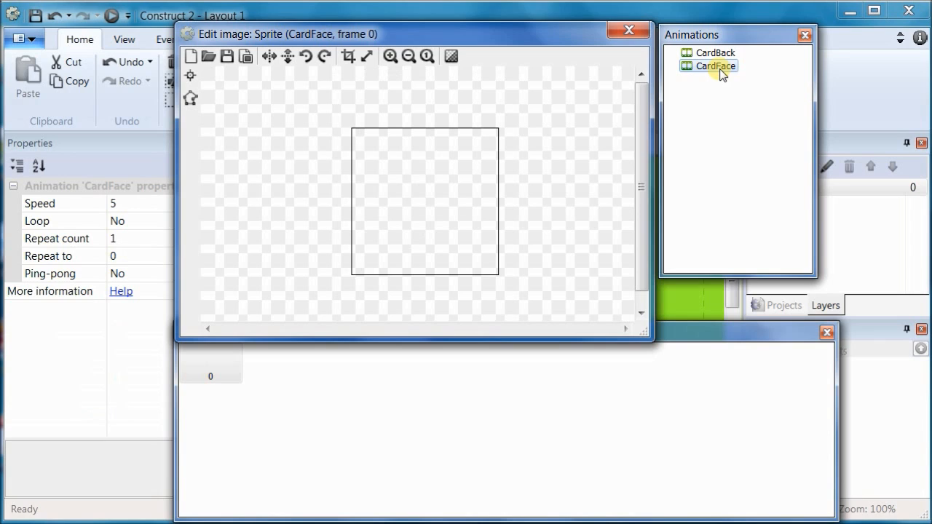
pyautogui.click(353, 408)
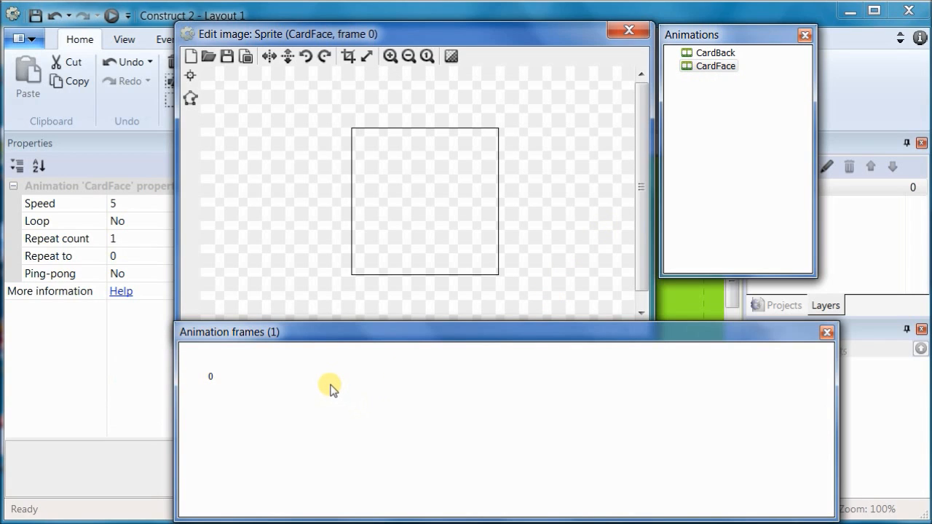
pyautogui.rightClick(330, 388)
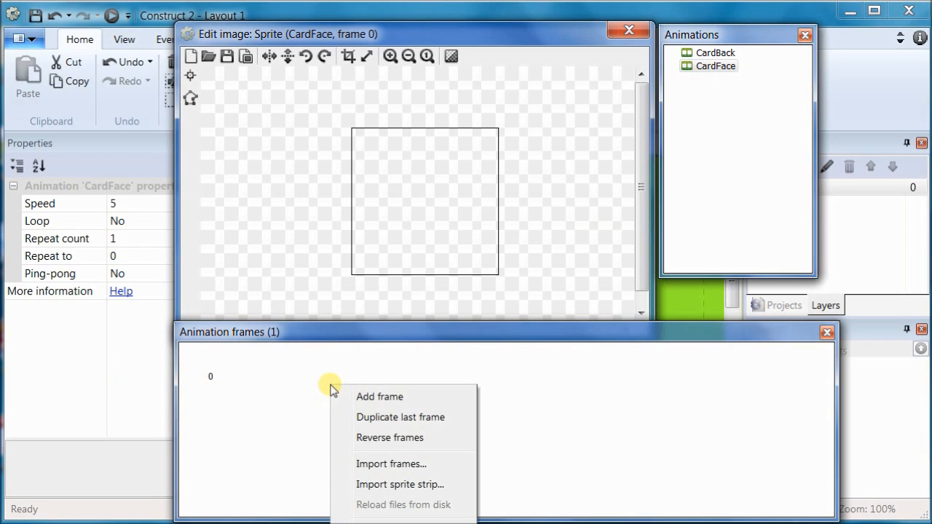
pyautogui.click(382, 463)
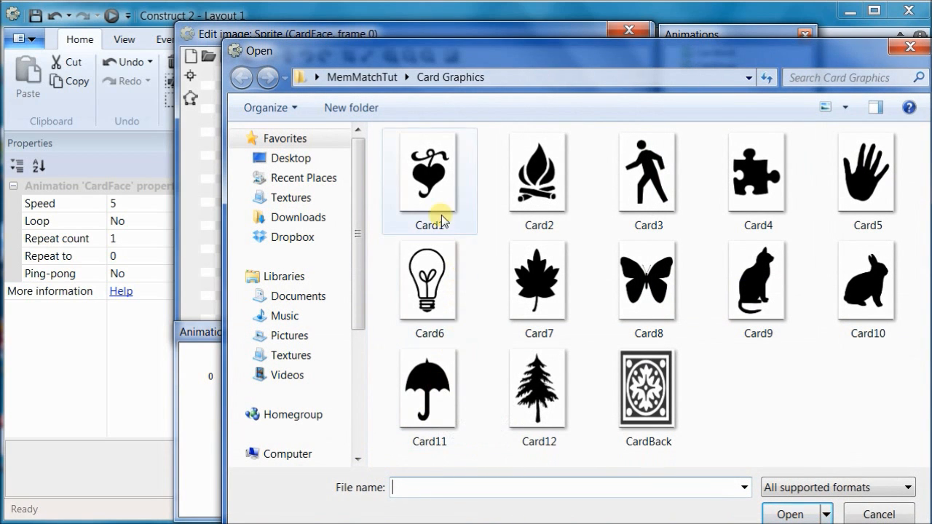
pyautogui.click(428, 182)
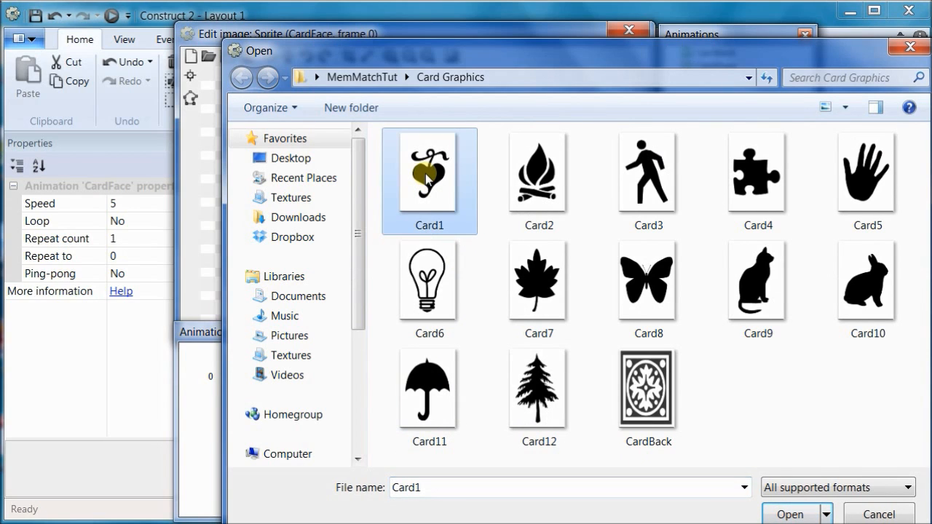
pyautogui.keyDown('shift'); pyautogui.click(548, 409); pyautogui.keyUp('shift')
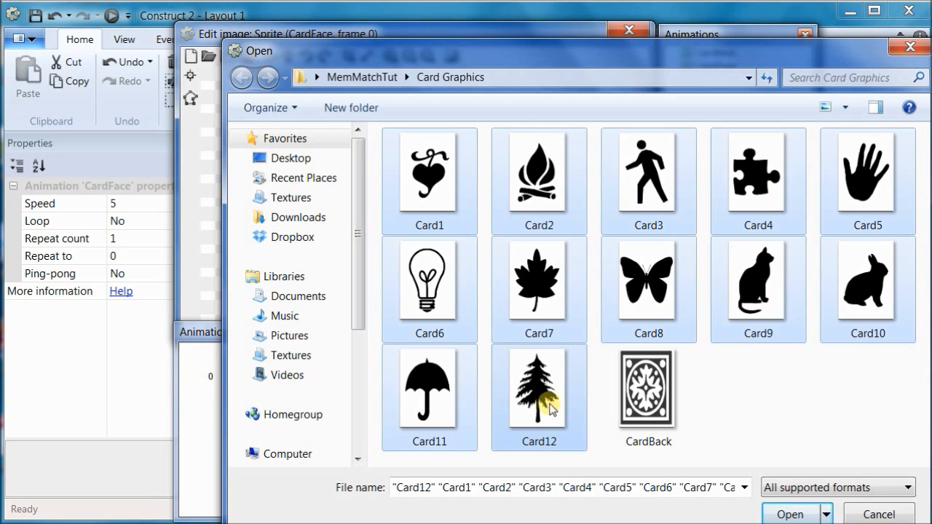
pyautogui.click(777, 512)
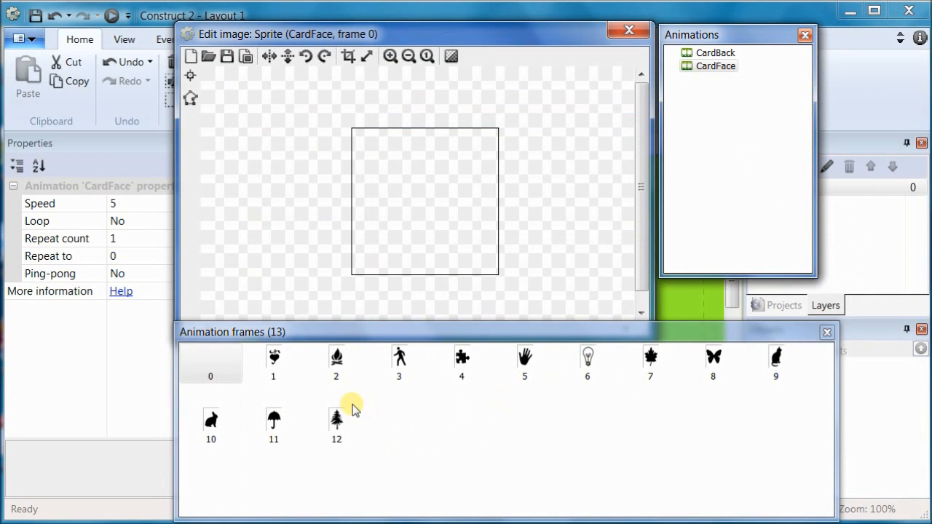
# Delete the empty frame 0 from the CardFace animation
pyautogui.rightClick(217, 360)
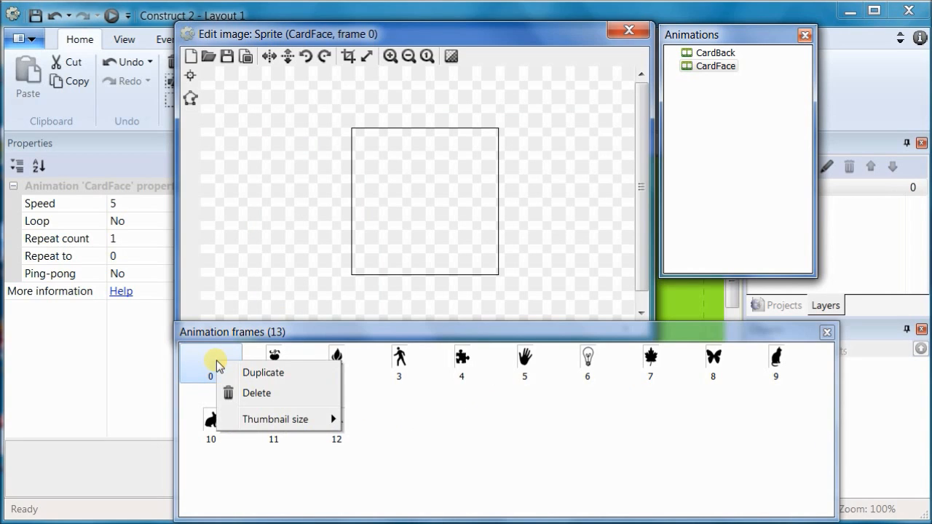
pyautogui.click(256, 393)
pyautogui.click(358, 442)
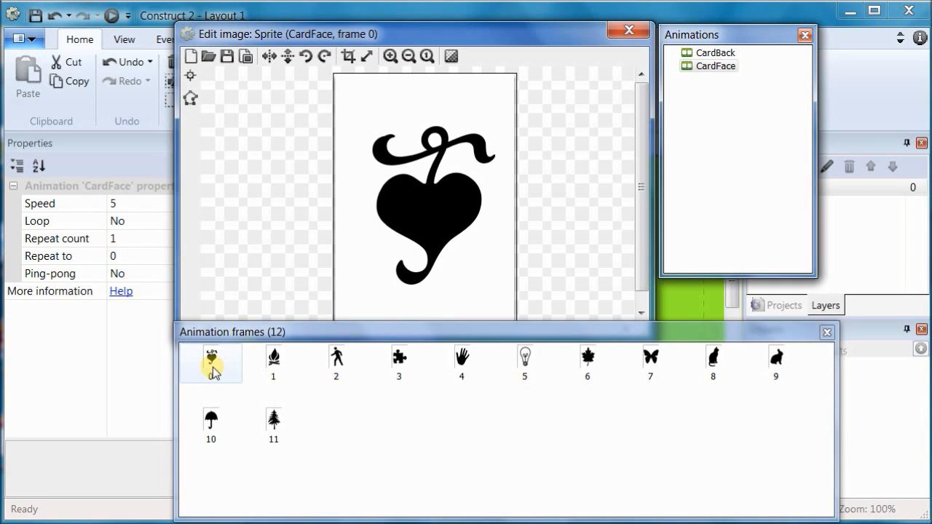
# Duplicate the heart frame and the campfire frame in the CardFace animation
pyautogui.click(212, 368)
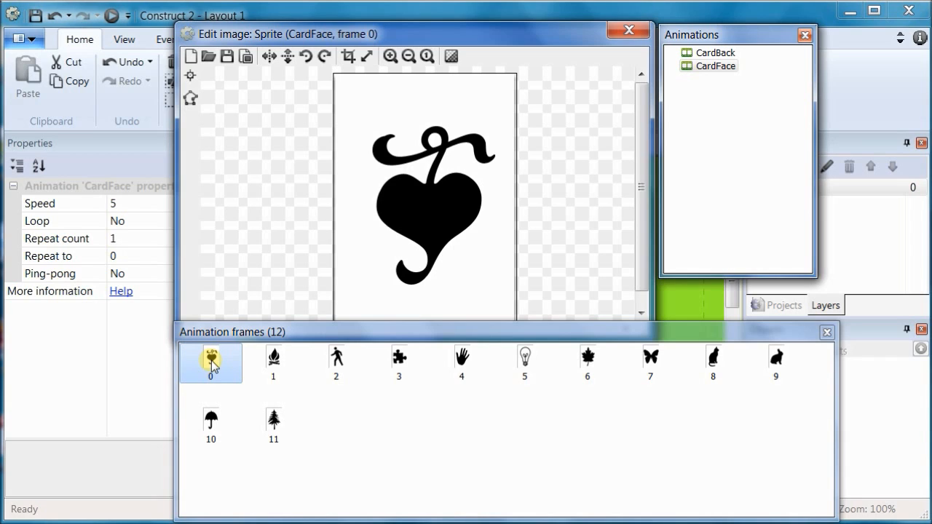
pyautogui.rightClick(212, 362)
pyautogui.click(241, 372)
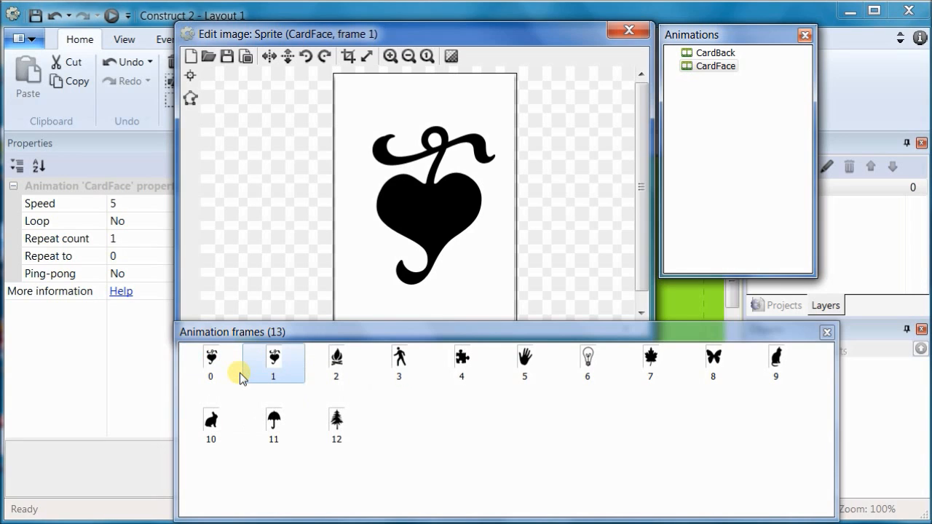
pyautogui.click(338, 359)
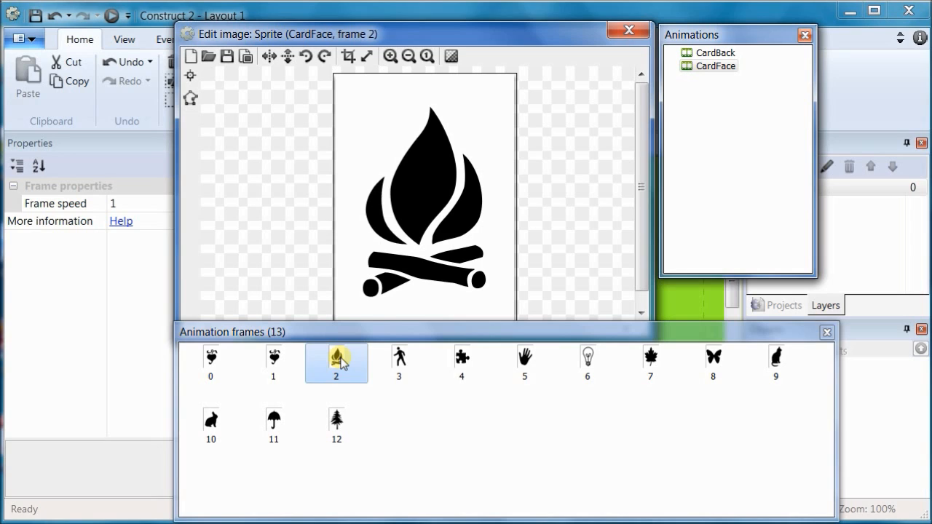
pyautogui.rightClick(340, 360)
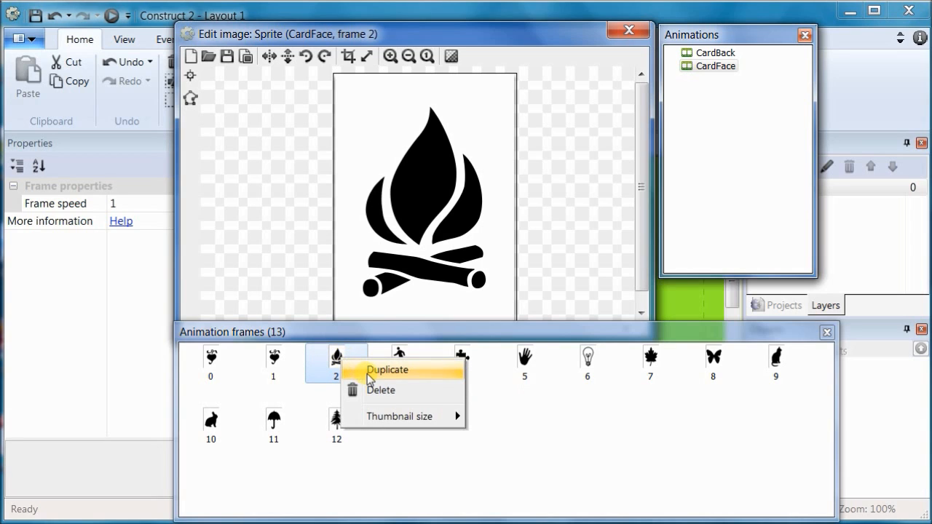
pyautogui.click(370, 373)
# Duplicate the walking-man frame and the puzzle-piece frame in the CardFace animation
pyautogui.click(463, 363)
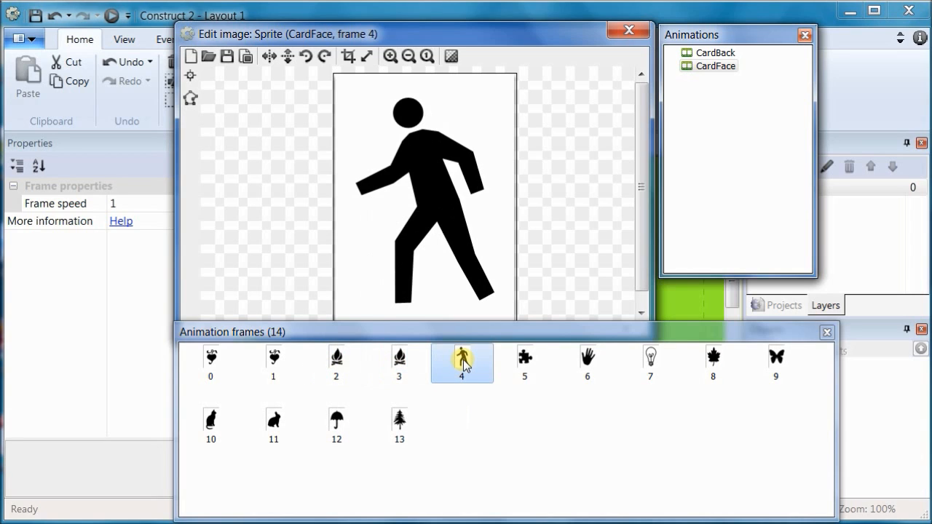
pyautogui.rightClick(464, 362)
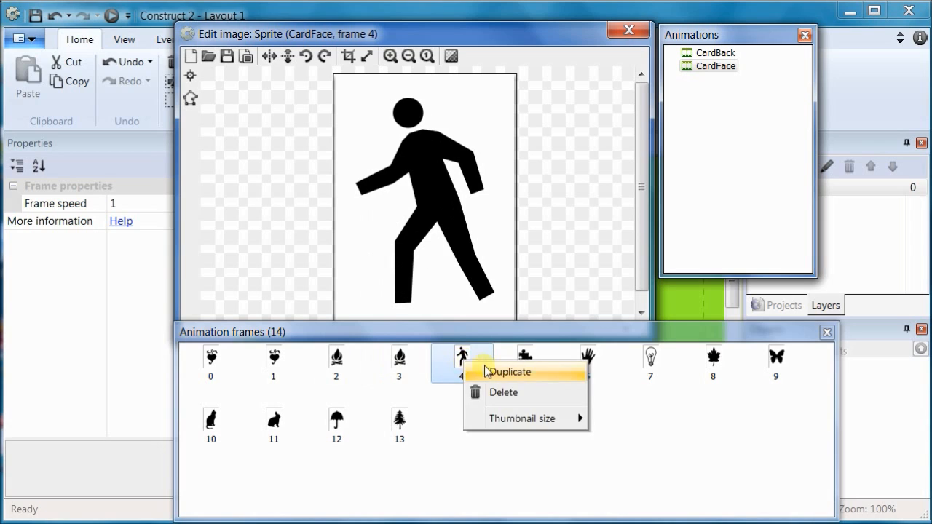
pyautogui.click(493, 372)
pyautogui.click(582, 364)
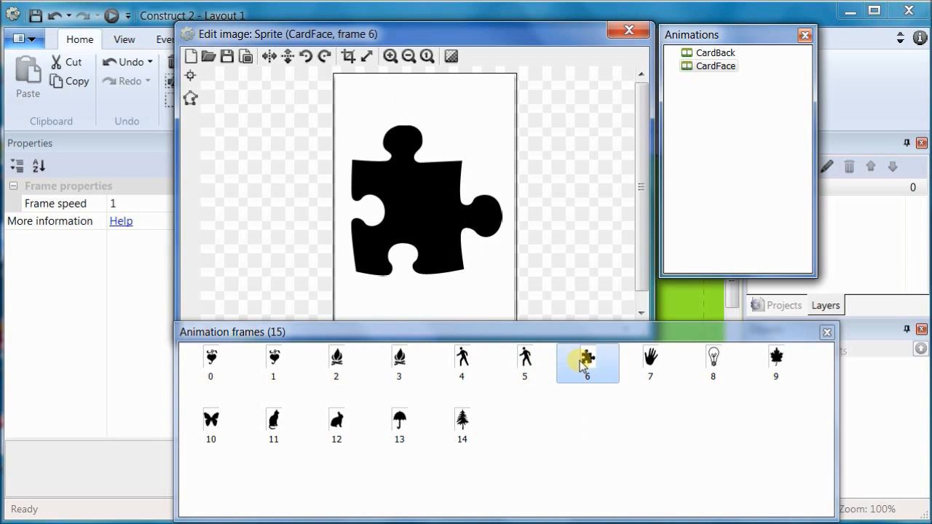
pyautogui.rightClick(583, 364)
pyautogui.click(612, 373)
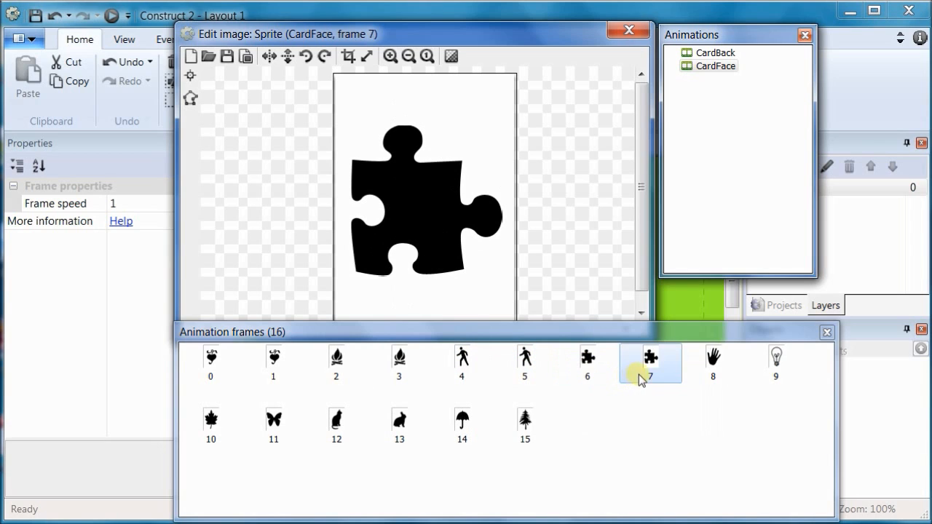
# Duplicate the hand frame and the light-bulb frame in the CardFace animation
pyautogui.click(712, 360)
pyautogui.rightClick(712, 360)
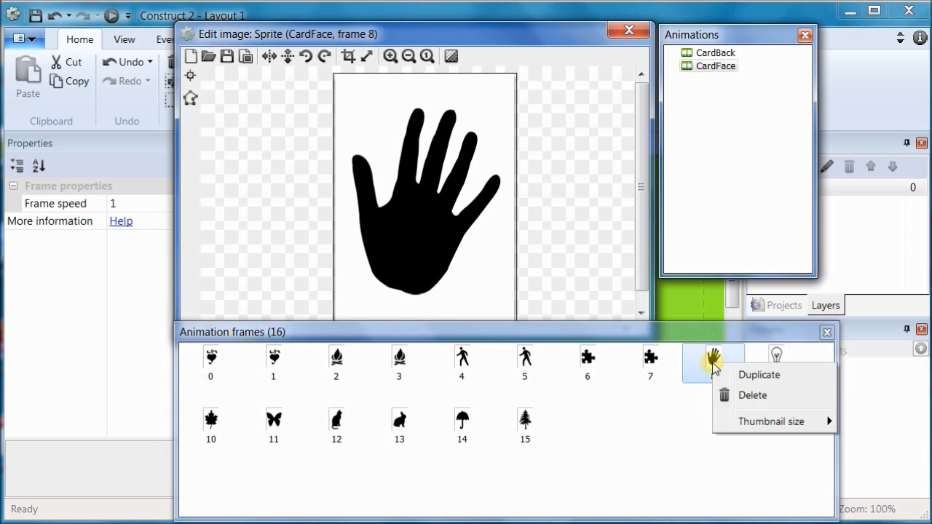
pyautogui.click(760, 376)
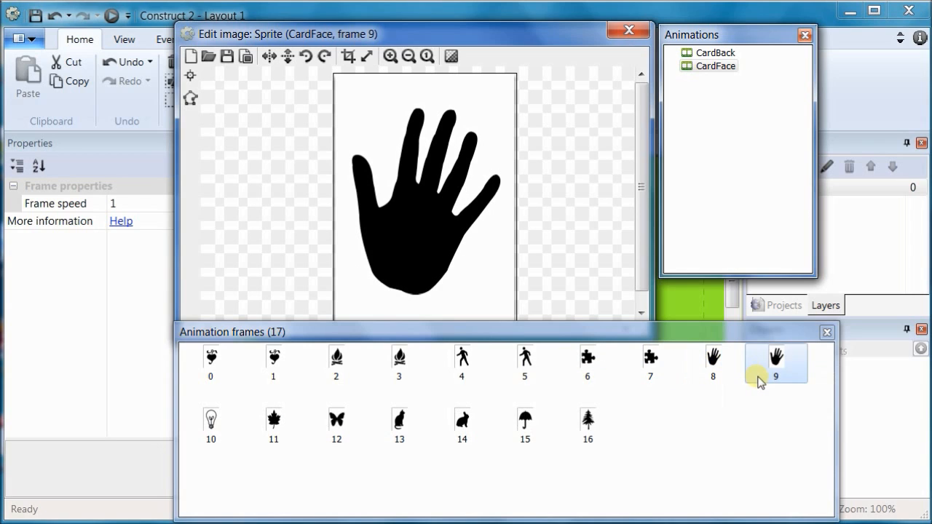
pyautogui.click(212, 428)
pyautogui.rightClick(212, 428)
pyautogui.click(251, 439)
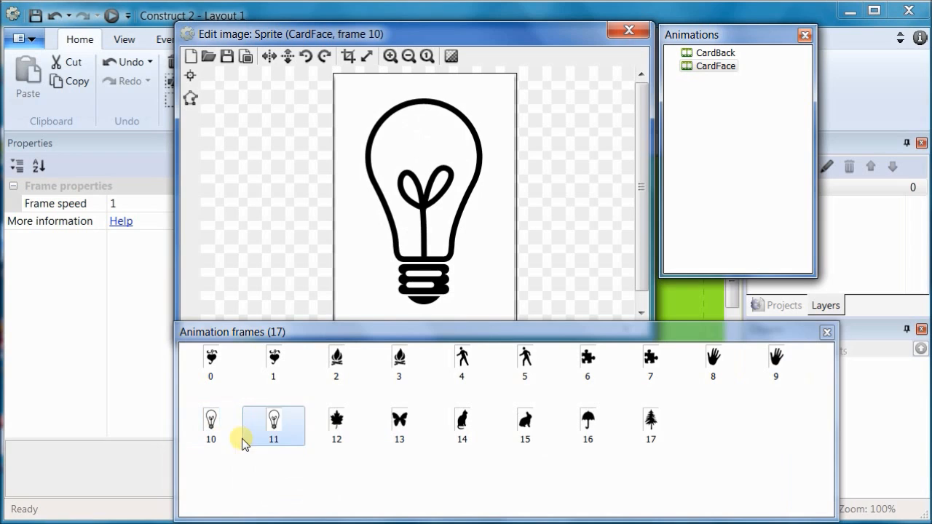
# Duplicate the maple-leaf frame and the butterfly frame in the CardFace animation
pyautogui.click(336, 425)
pyautogui.rightClick(336, 424)
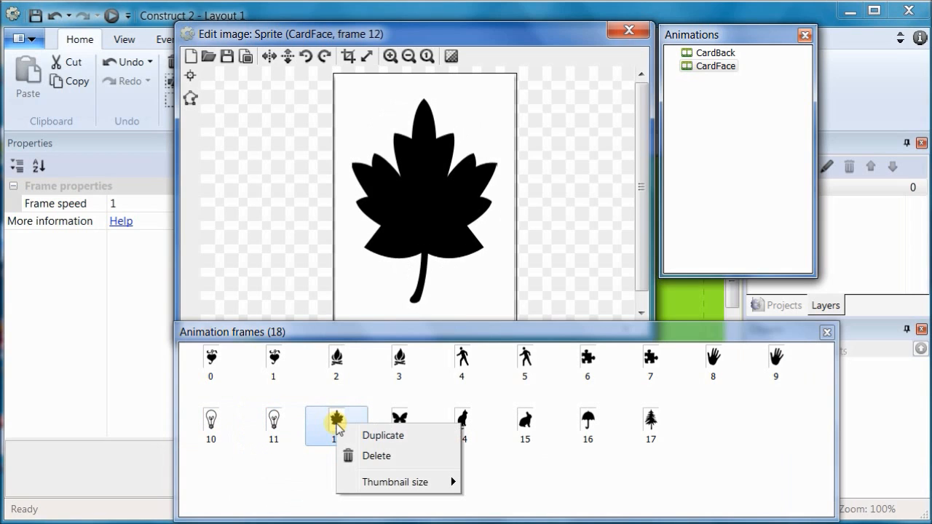
pyautogui.click(359, 435)
pyautogui.click(462, 423)
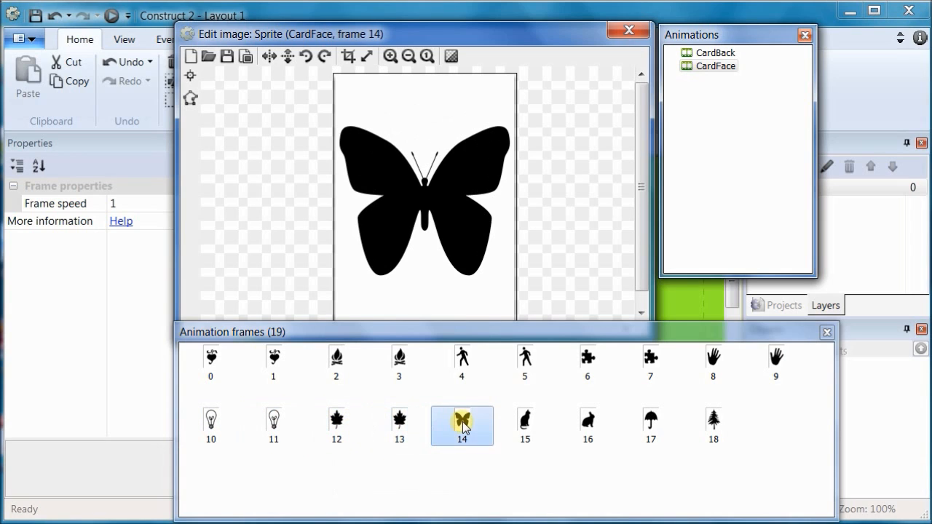
pyautogui.rightClick(462, 419)
pyautogui.click(496, 421)
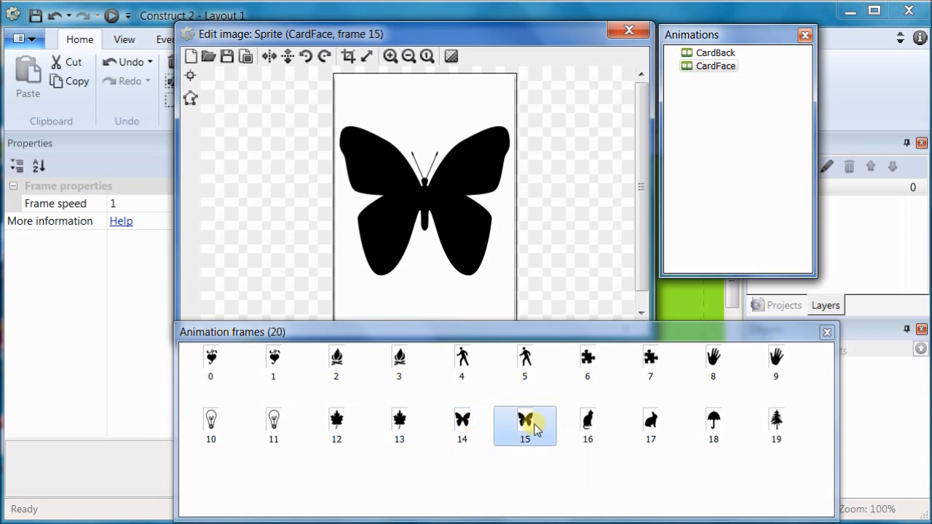
# Duplicate the cat frame and the rabbit frame in the CardFace animation
pyautogui.click(589, 424)
pyautogui.rightClick(594, 426)
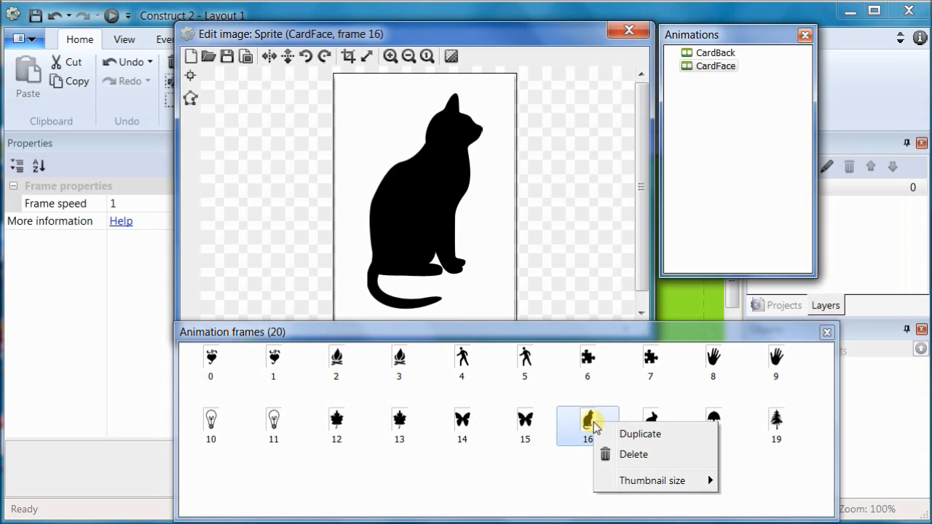
pyautogui.click(635, 434)
pyautogui.click(714, 422)
pyautogui.rightClick(712, 423)
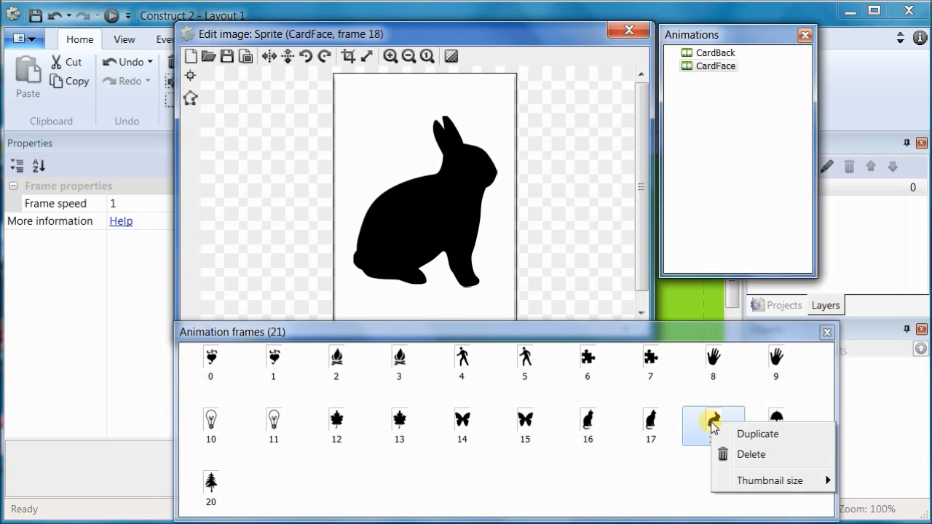
pyautogui.click(737, 435)
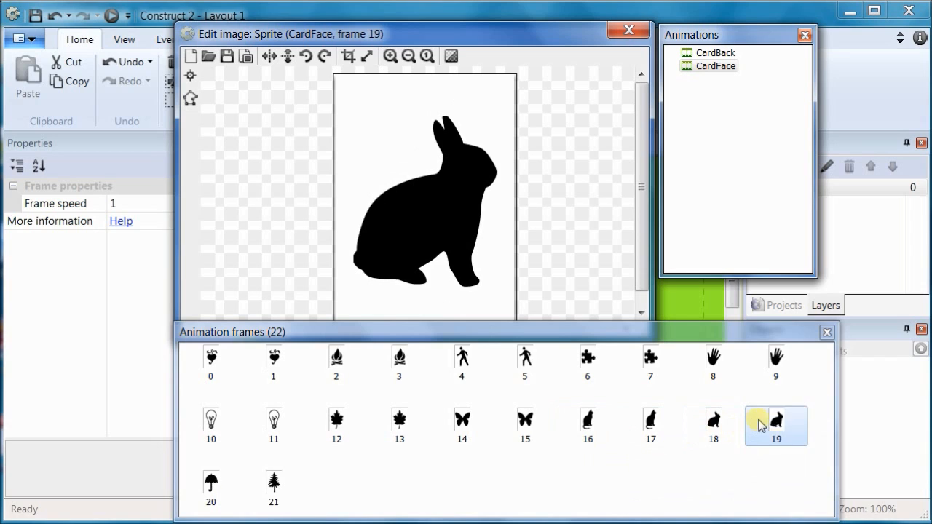
# Duplicate the umbrella frame and the pine-tree frame in the CardFace animation, and check the paired heart frames
pyautogui.click(210, 484)
pyautogui.rightClick(209, 487)
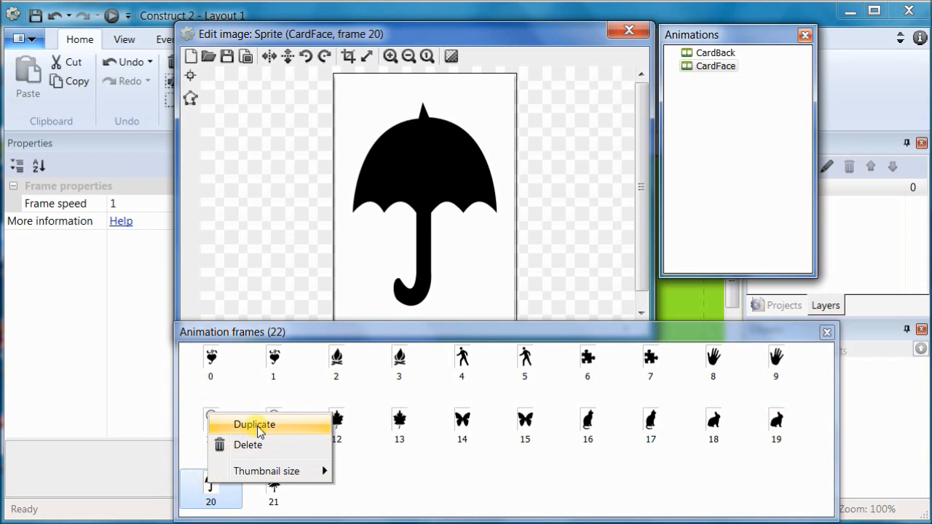
pyautogui.click(257, 427)
pyautogui.click(337, 487)
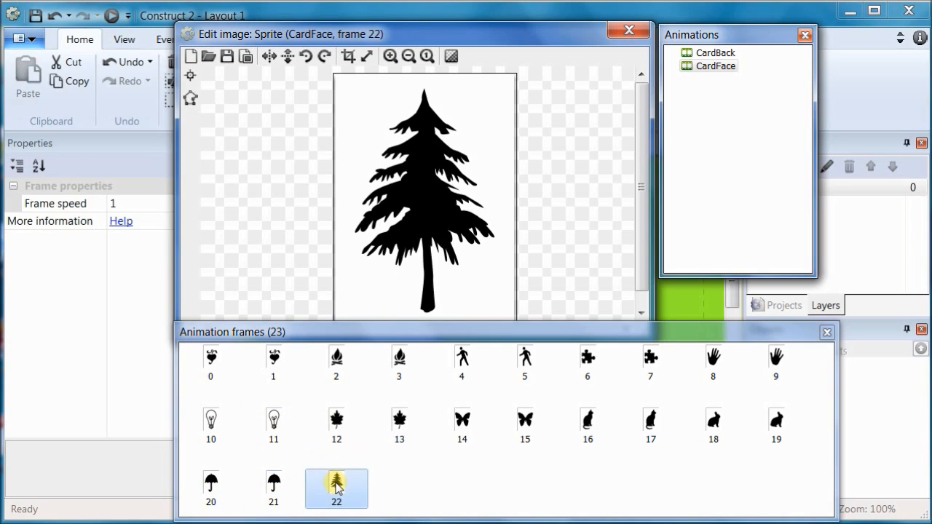
pyautogui.rightClick(336, 487)
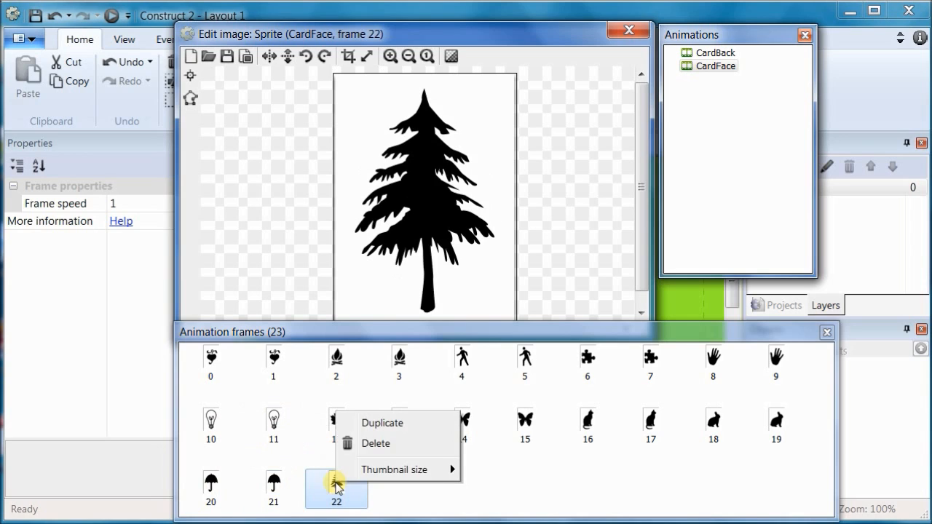
pyautogui.click(395, 423)
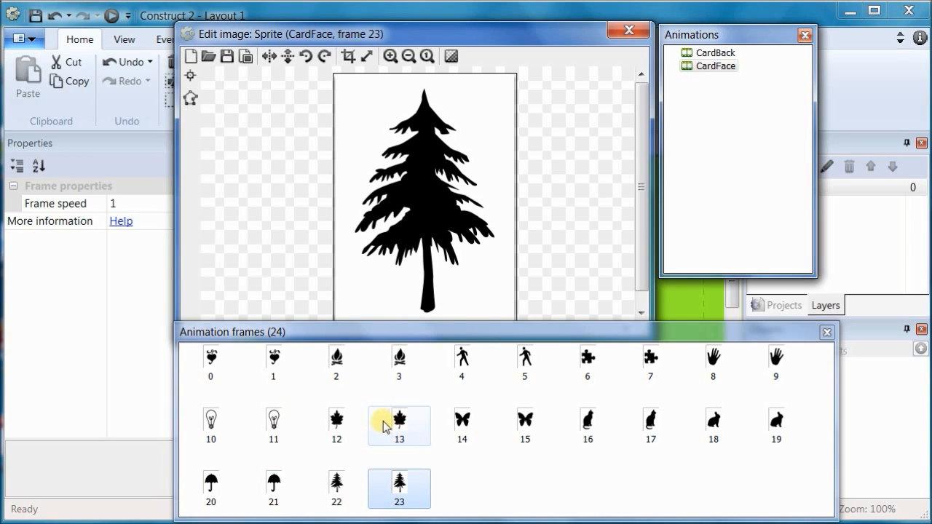
pyautogui.click(215, 367)
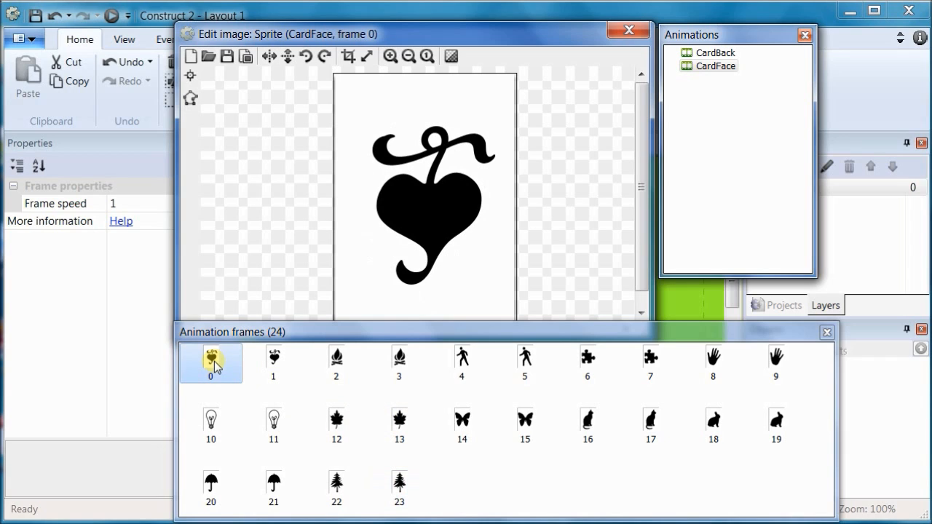
pyautogui.click(274, 359)
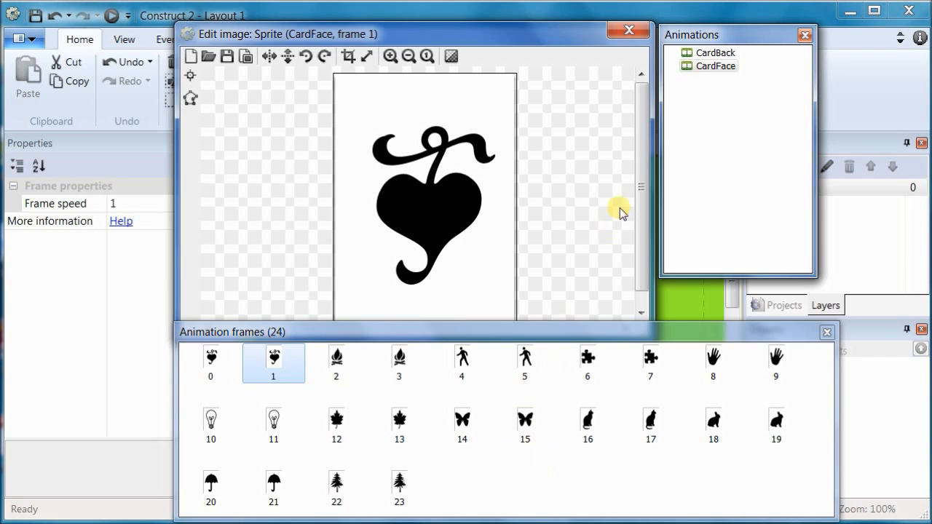
# Set the Origin image point of the CardBack animation's frame to Top-left with Quick assign
pyautogui.click(713, 56)
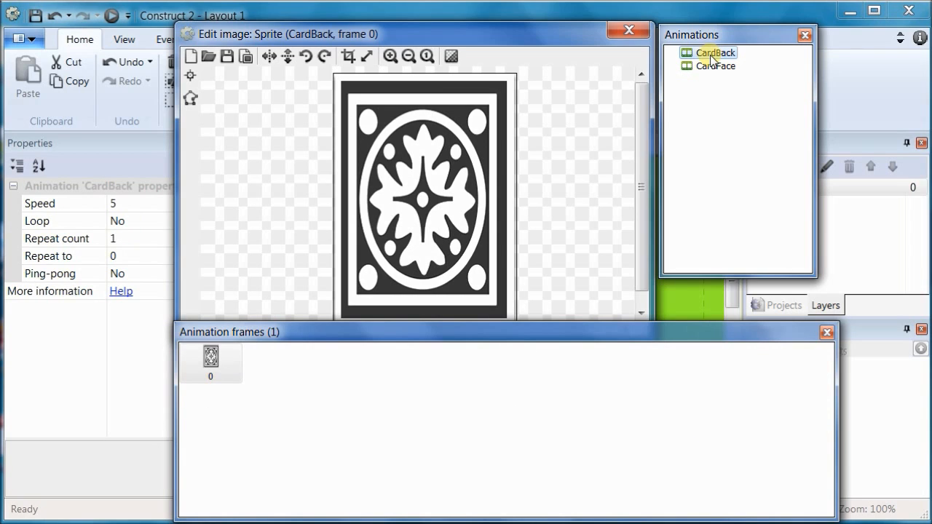
pyautogui.click(191, 76)
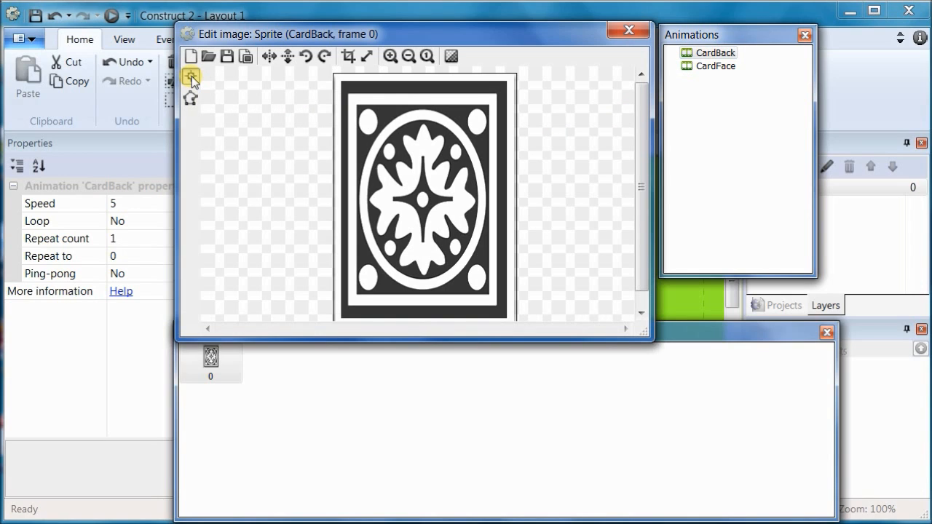
pyautogui.moveTo(581, 138); pyautogui.dragTo(595, 104)
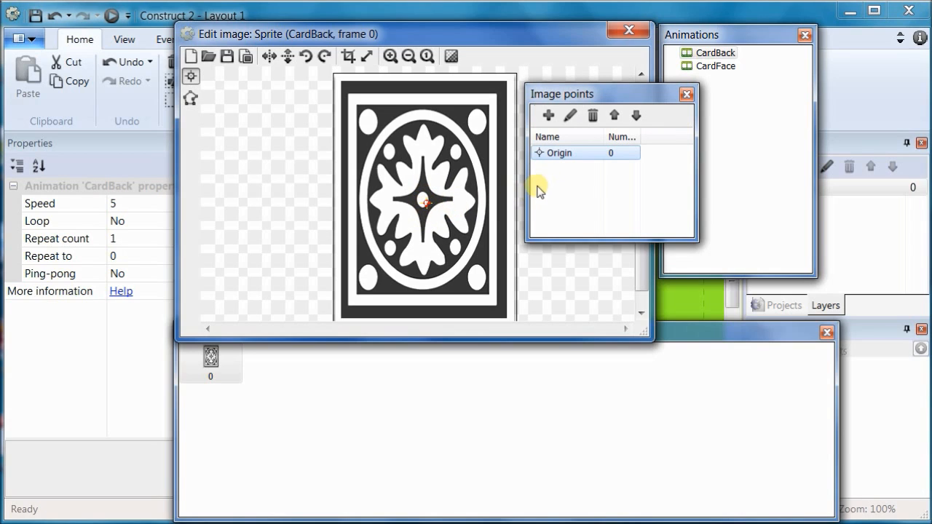
pyautogui.rightClick(562, 157)
pyautogui.moveTo(619, 257)
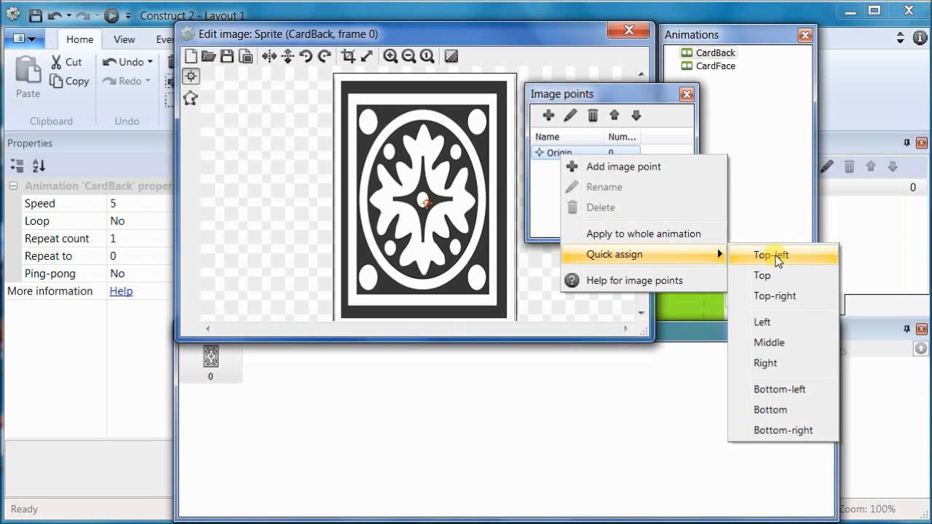
pyautogui.click(774, 257)
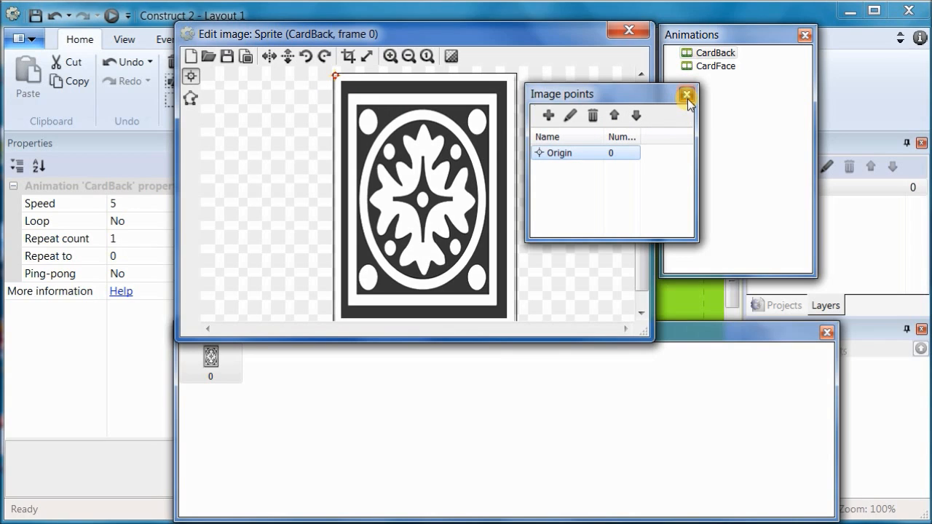
# Quick-assign the Origin of CardFace frame 0 to Top-left and apply it to the whole animation
pyautogui.click(716, 67)
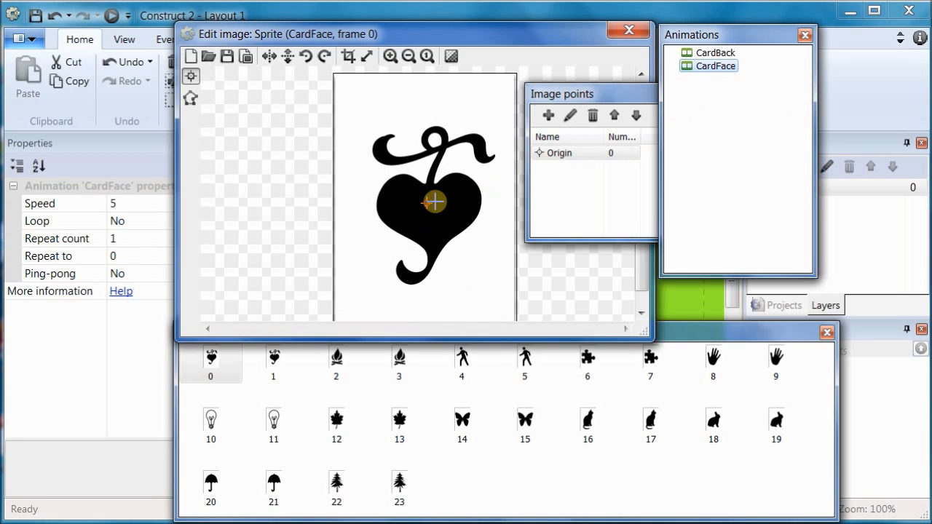
pyautogui.click(563, 156)
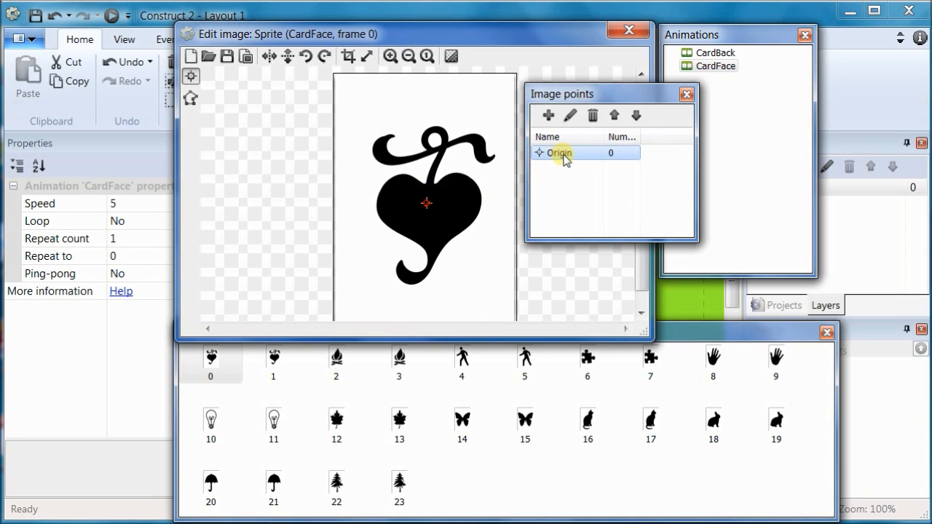
pyautogui.rightClick(565, 159)
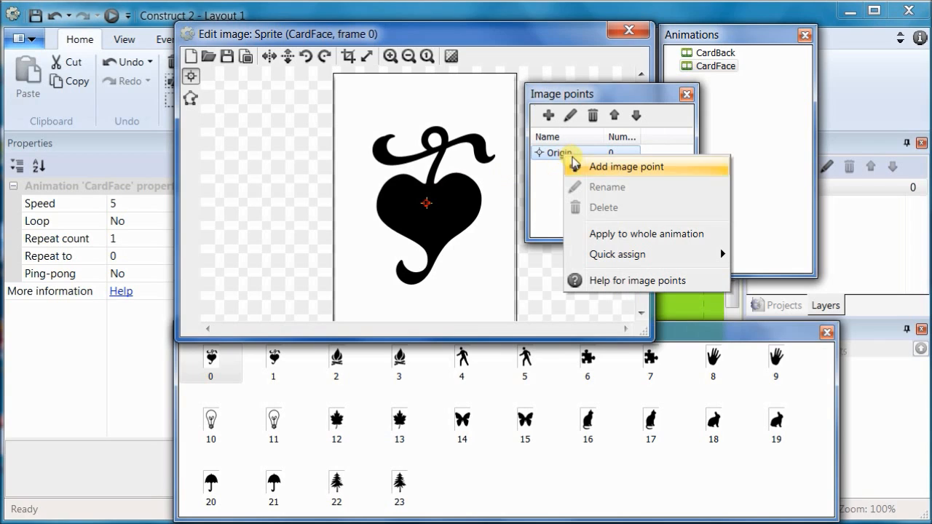
pyautogui.moveTo(619, 261)
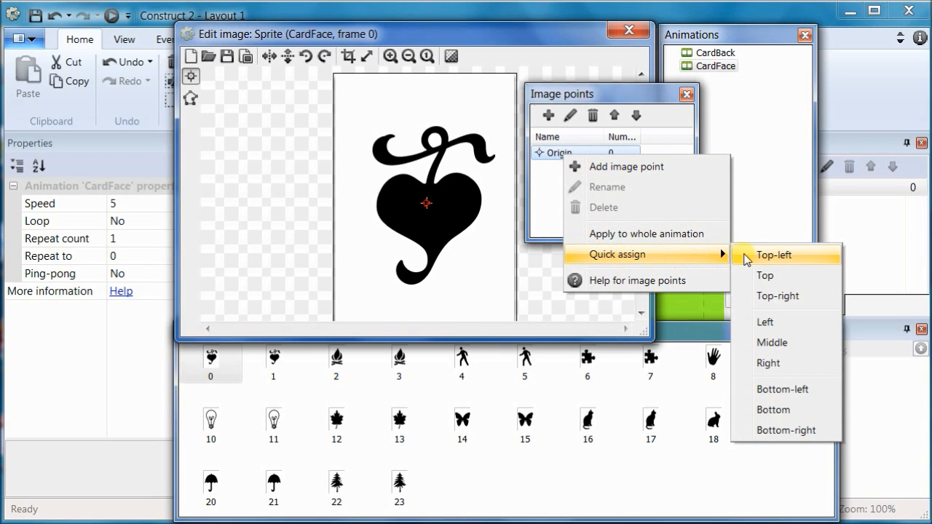
pyautogui.click(750, 255)
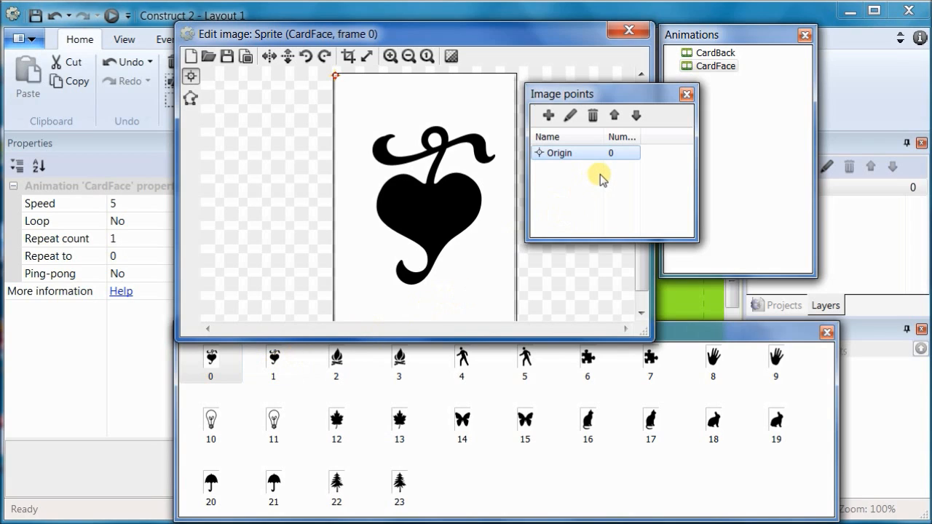
pyautogui.click(583, 160)
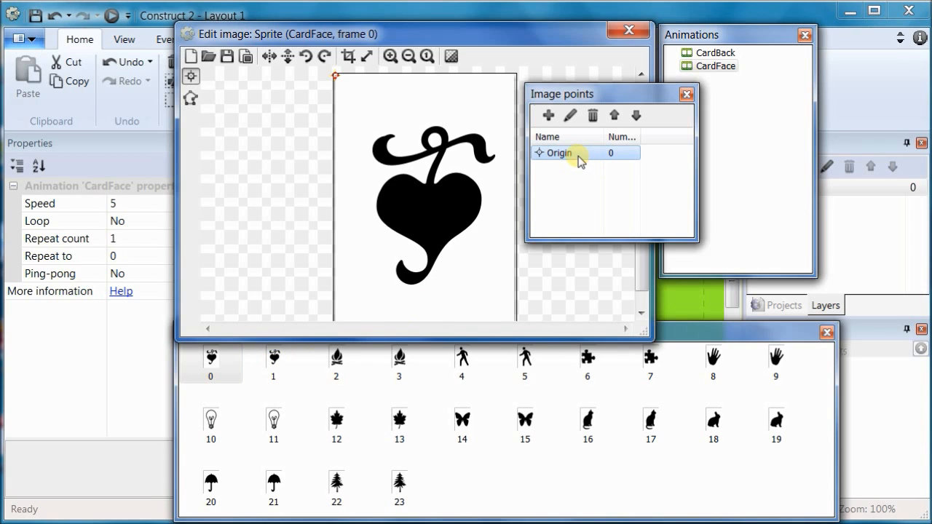
pyautogui.rightClick(577, 155)
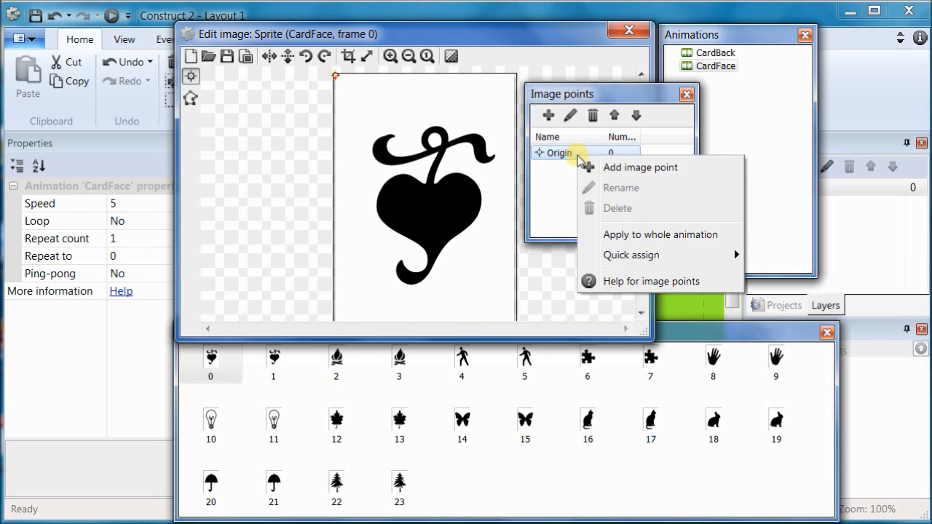
pyautogui.click(628, 235)
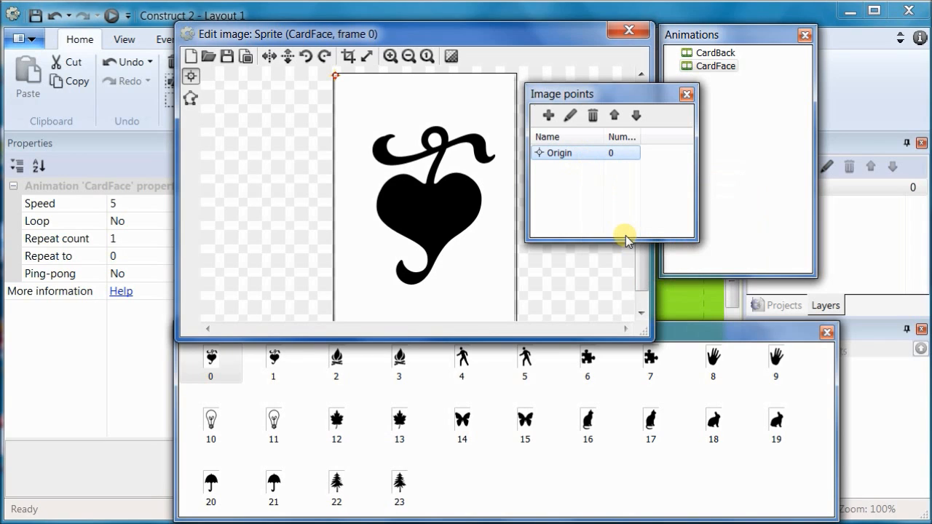
# Check the origin position on several other CardFace frames, from the second heart to the first hand
pyautogui.click(273, 357)
pyautogui.click(331, 360)
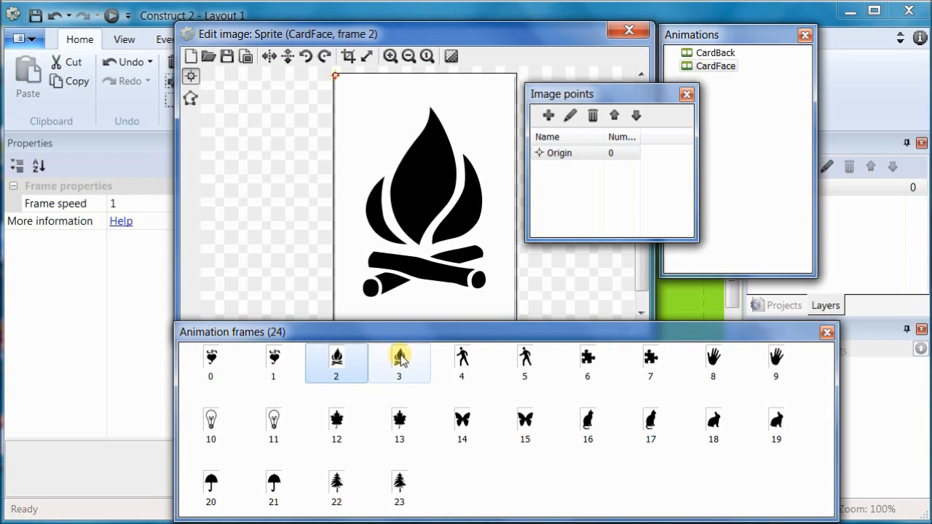
pyautogui.click(458, 357)
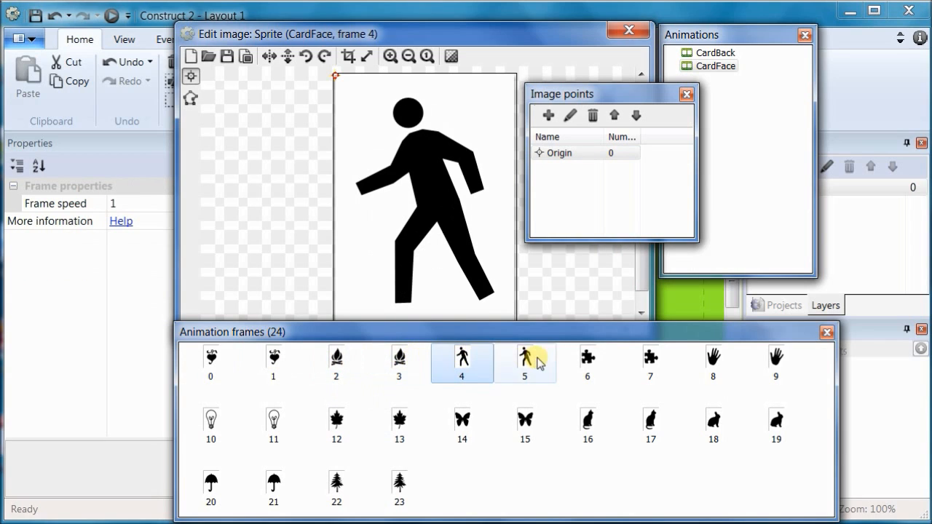
pyautogui.click(586, 361)
pyautogui.click(650, 360)
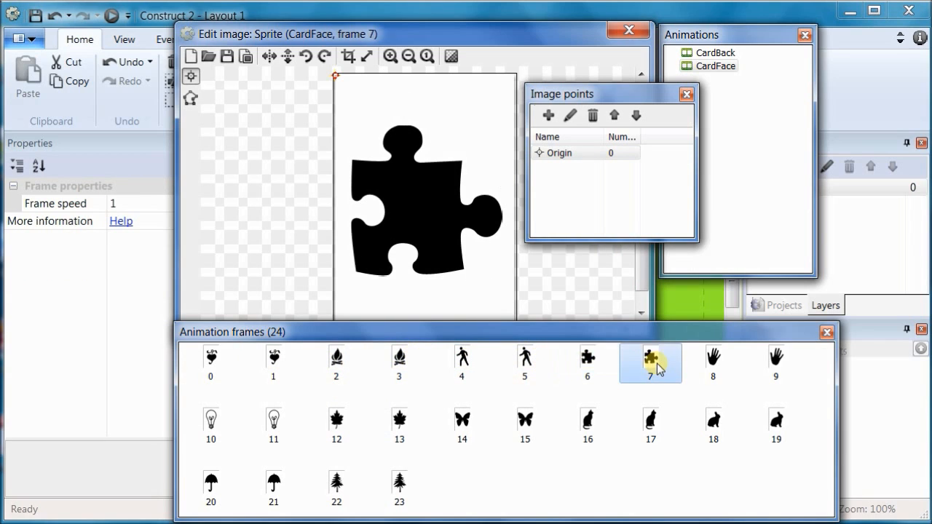
pyautogui.click(710, 361)
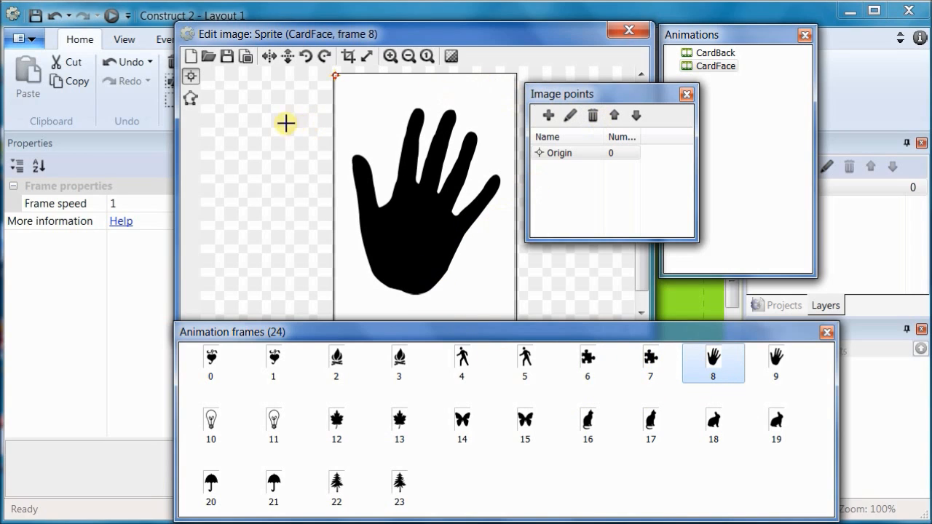
pyautogui.click(191, 76)
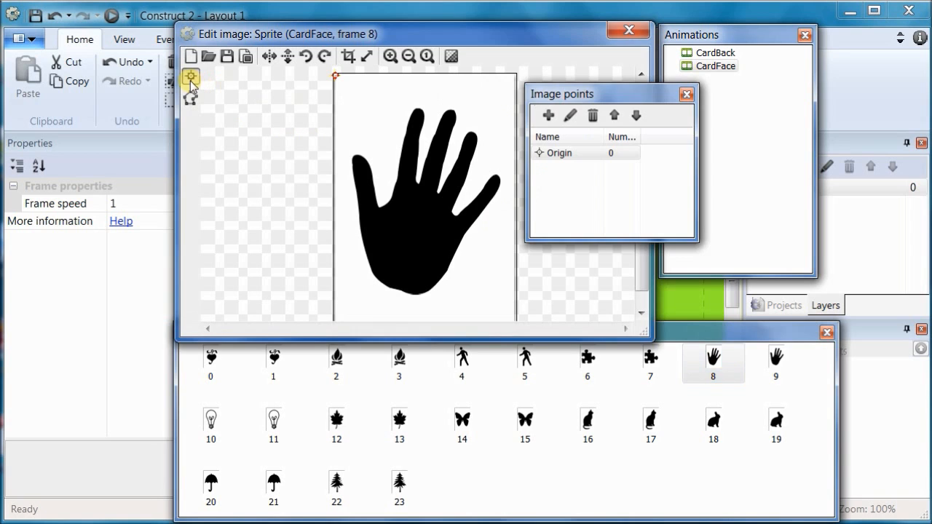
# Close the sprite's image editor, deselect the card on the layout, and run the layout preview in the browser
pyautogui.click(628, 30)
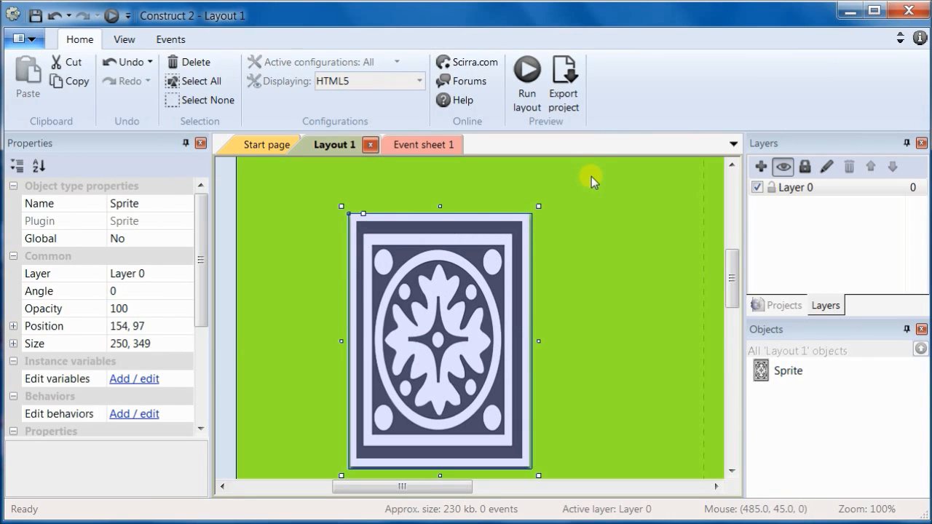
pyautogui.click(592, 177)
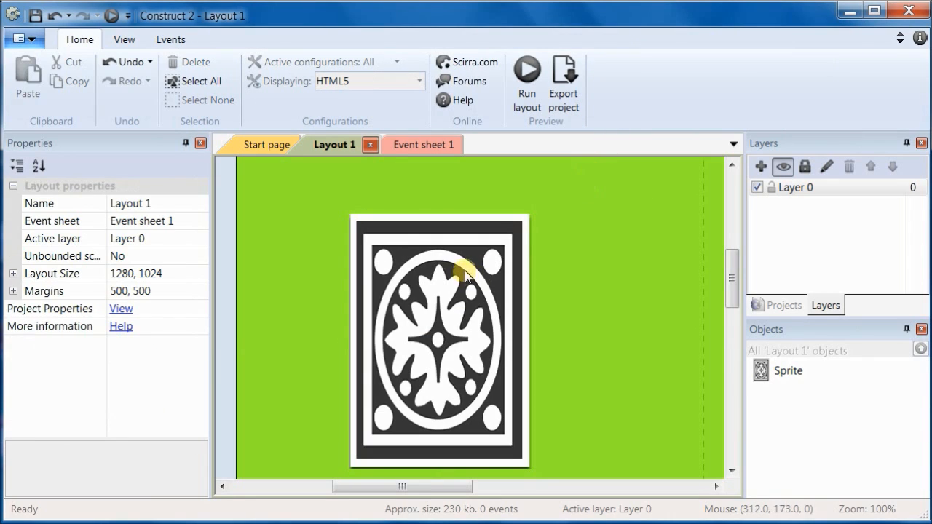
pyautogui.click(526, 70)
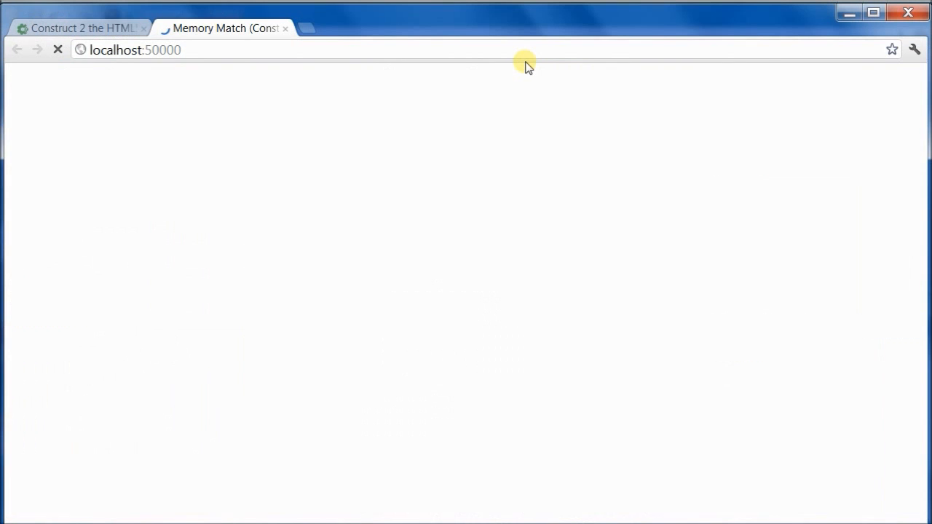